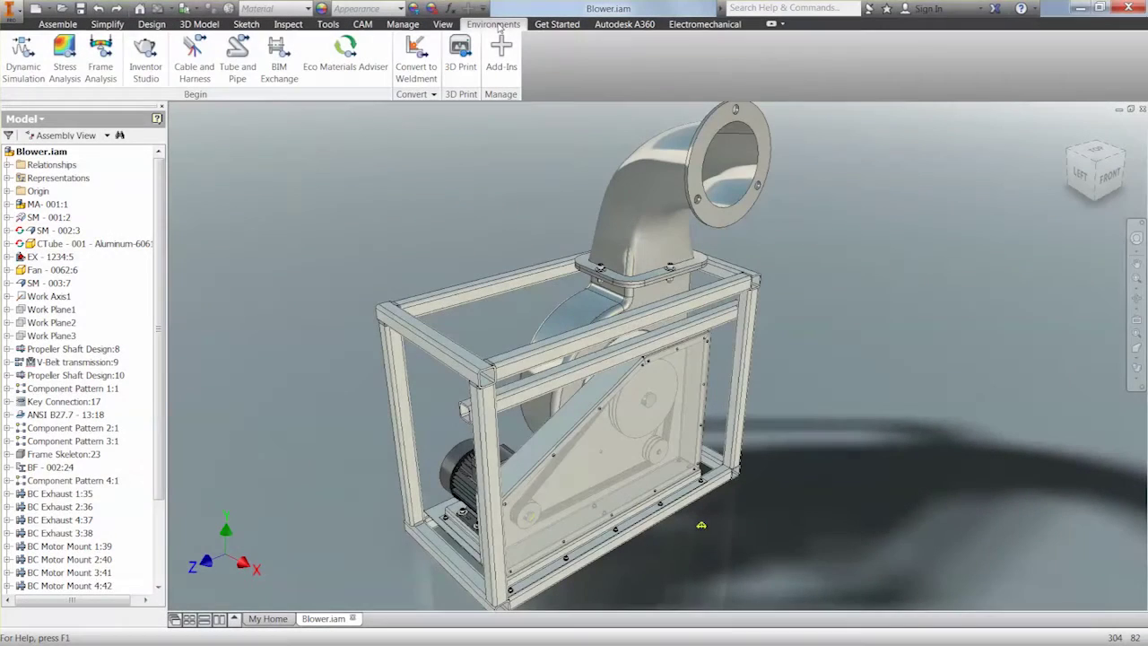
Step: Switch to the BIM Exchange environment and start a new Duct Connector
{"action": "left_click", "coordinate": [279, 56]}
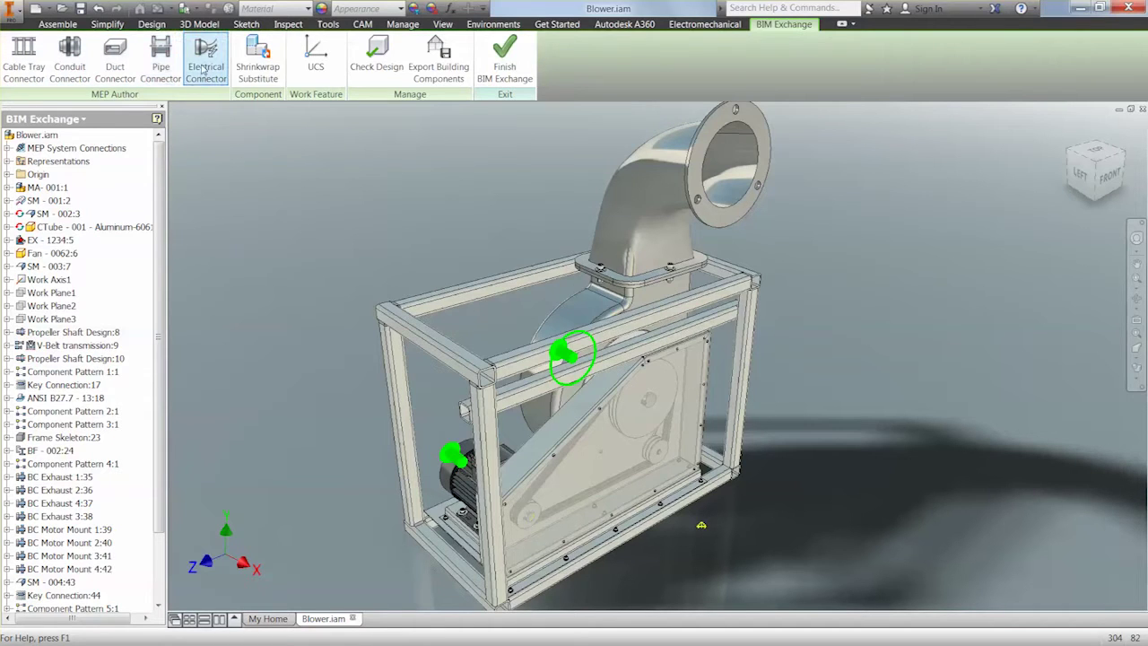
{"action": "left_click", "coordinate": [114, 55]}
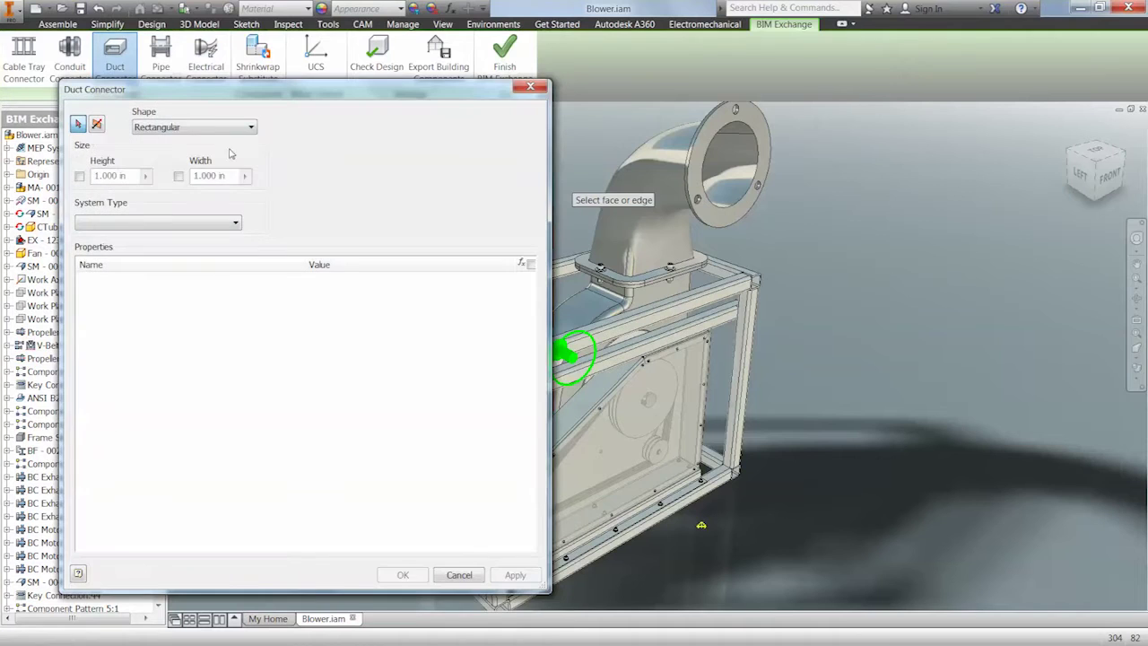
Step: Make the connector circular on the outlet flange edge with system type Supply
{"action": "left_click", "coordinate": [199, 127]}
{"action": "left_click", "coordinate": [171, 155]}
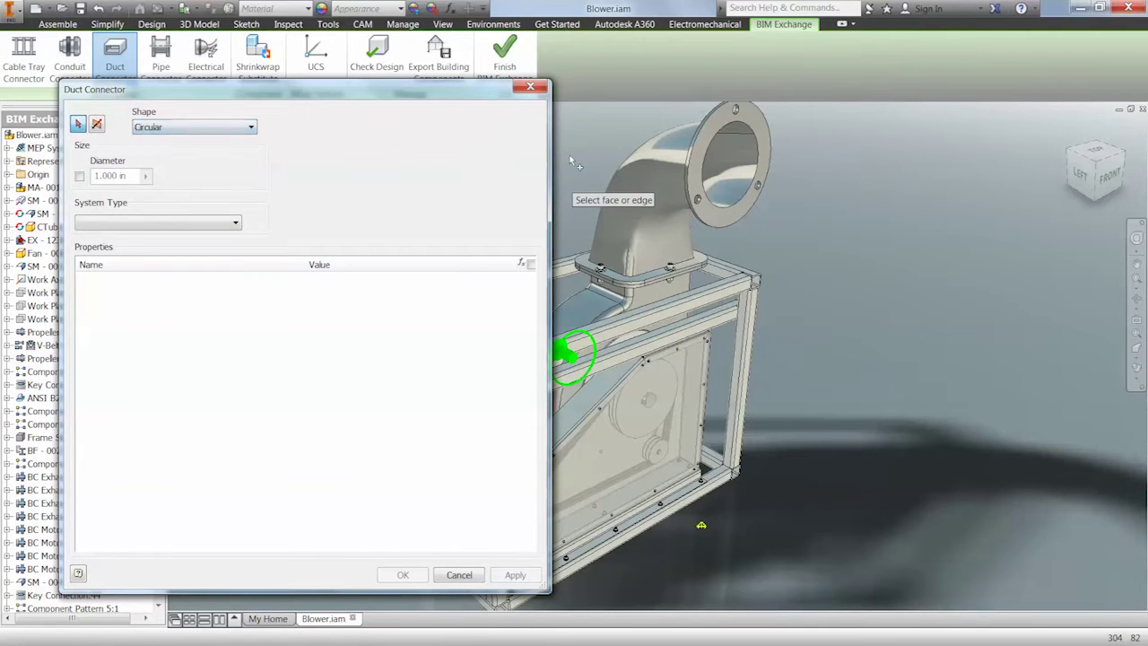
{"action": "left_click", "coordinate": [760, 139]}
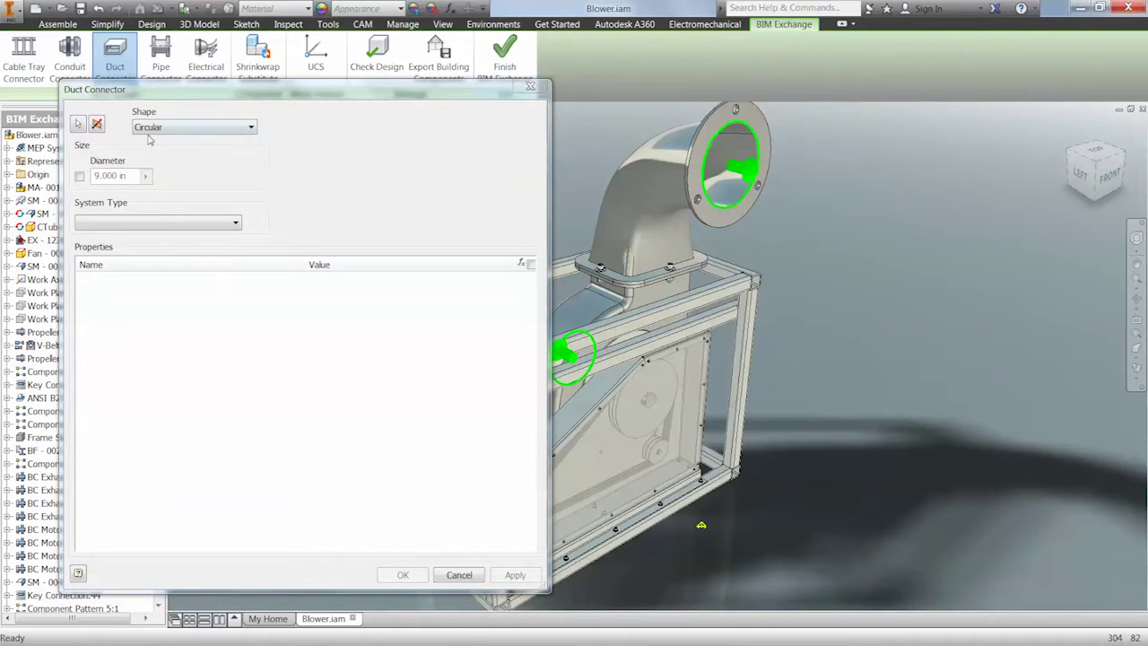
{"action": "left_click", "coordinate": [105, 223]}
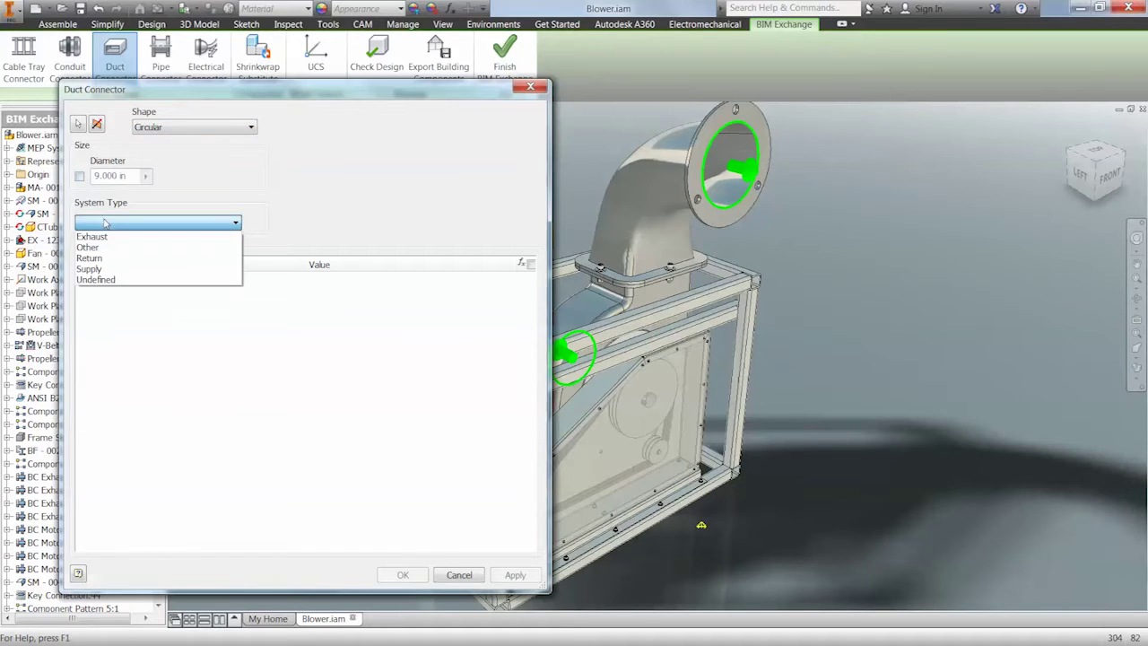
{"action": "left_click", "coordinate": [106, 271]}
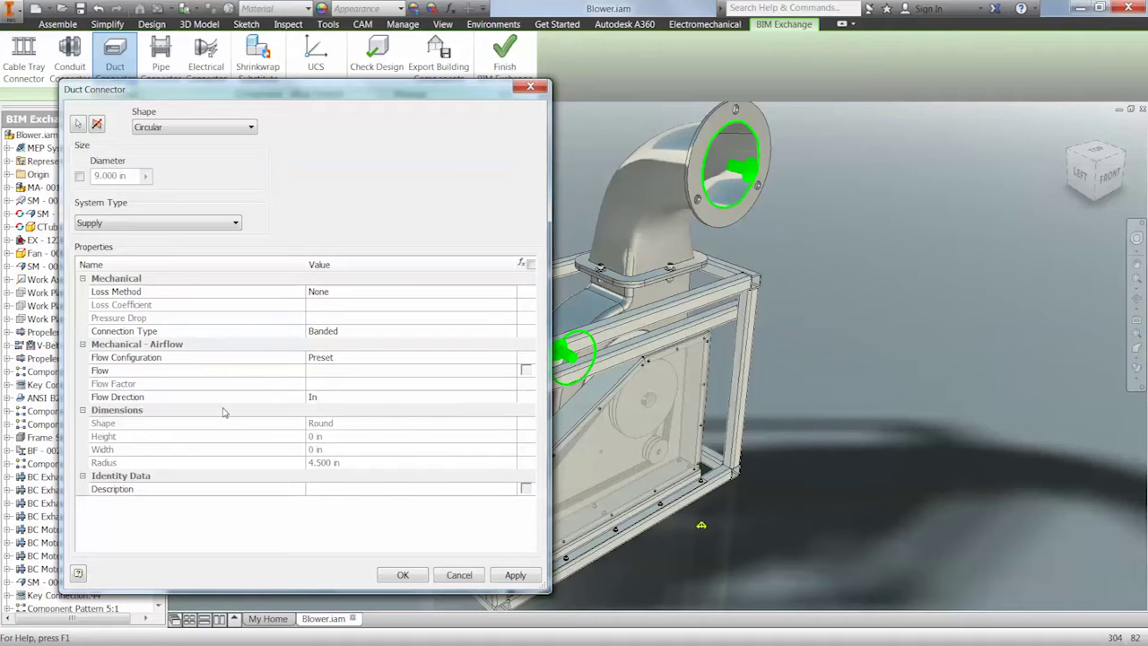
Step: Set connection type to Flange and flow direction to Out, then create the connector
{"action": "left_click", "coordinate": [388, 332]}
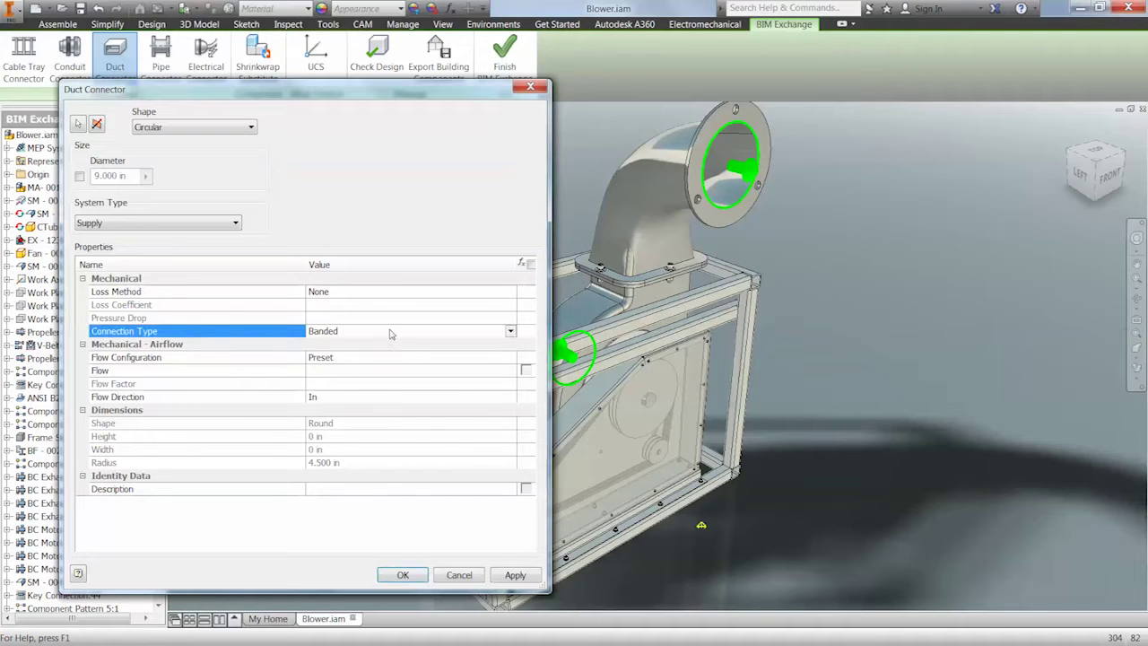
{"action": "left_click", "coordinate": [512, 331]}
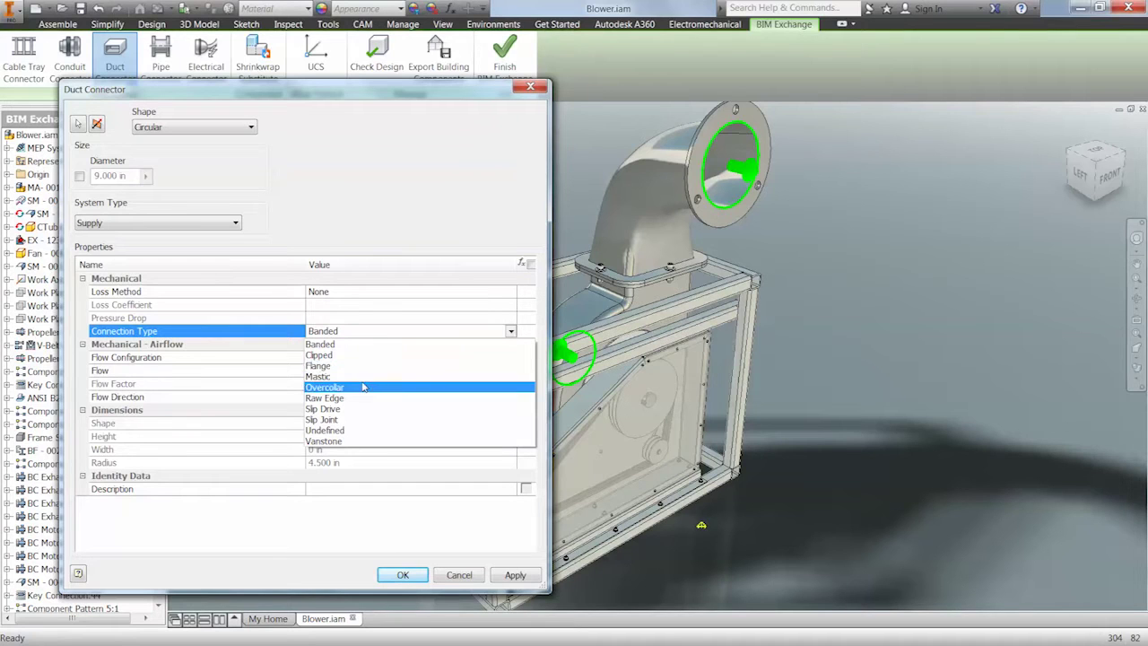
{"action": "left_click", "coordinate": [346, 367]}
{"action": "left_click", "coordinate": [419, 362]}
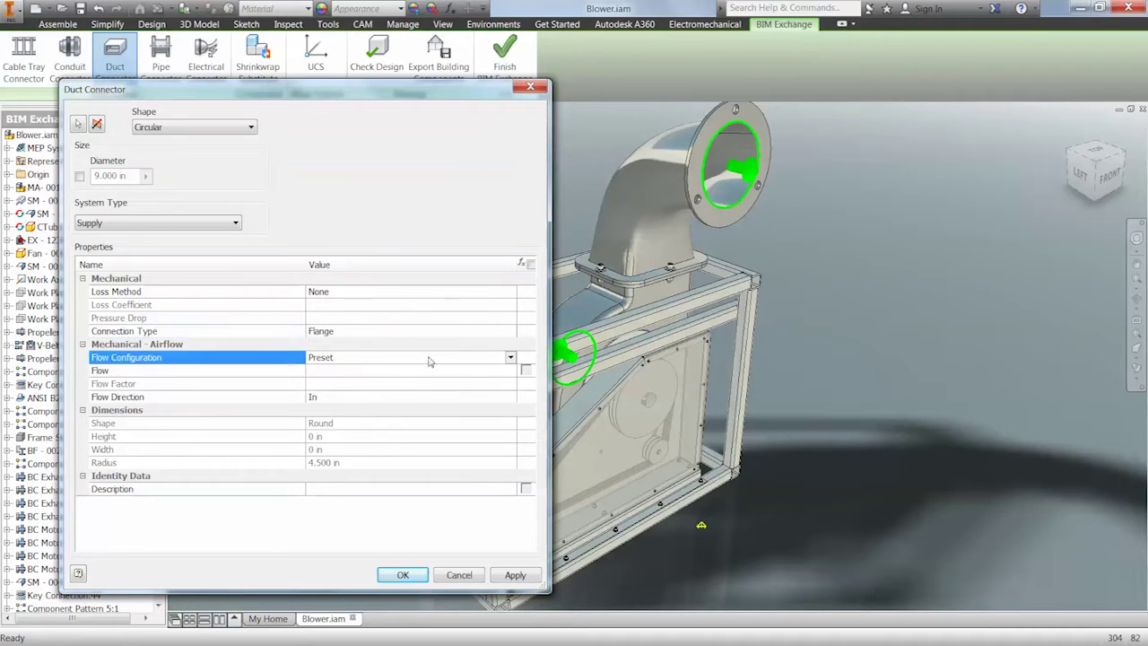
{"action": "left_click", "coordinate": [384, 404]}
{"action": "left_click", "coordinate": [512, 399]}
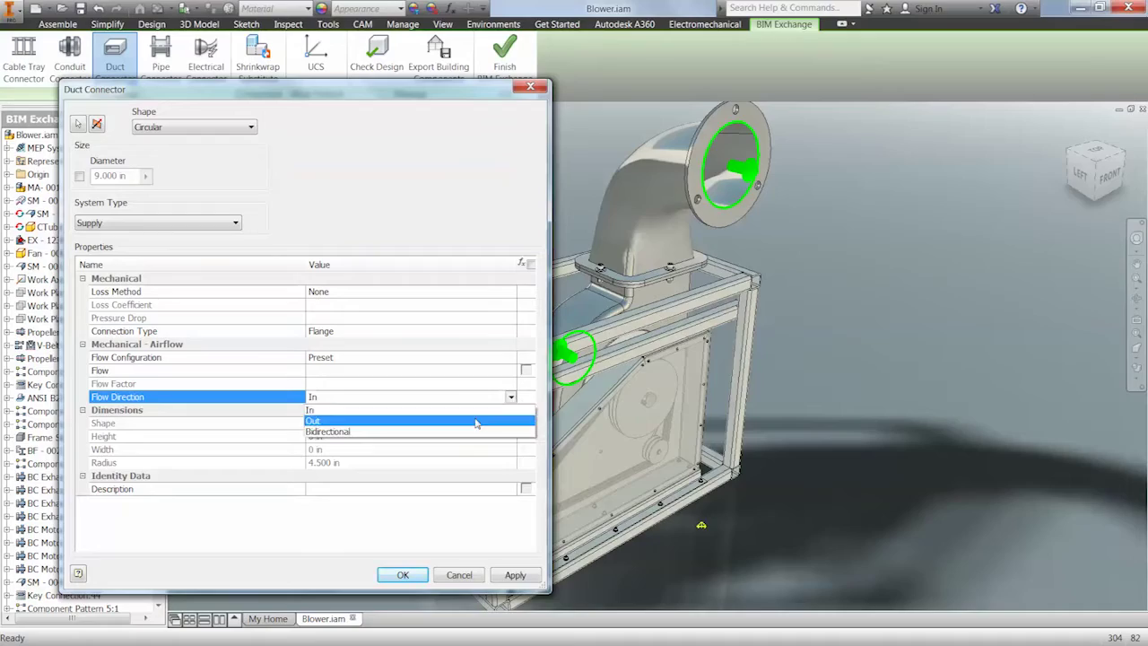
{"action": "left_click", "coordinate": [482, 420]}
{"action": "left_click", "coordinate": [410, 574]}
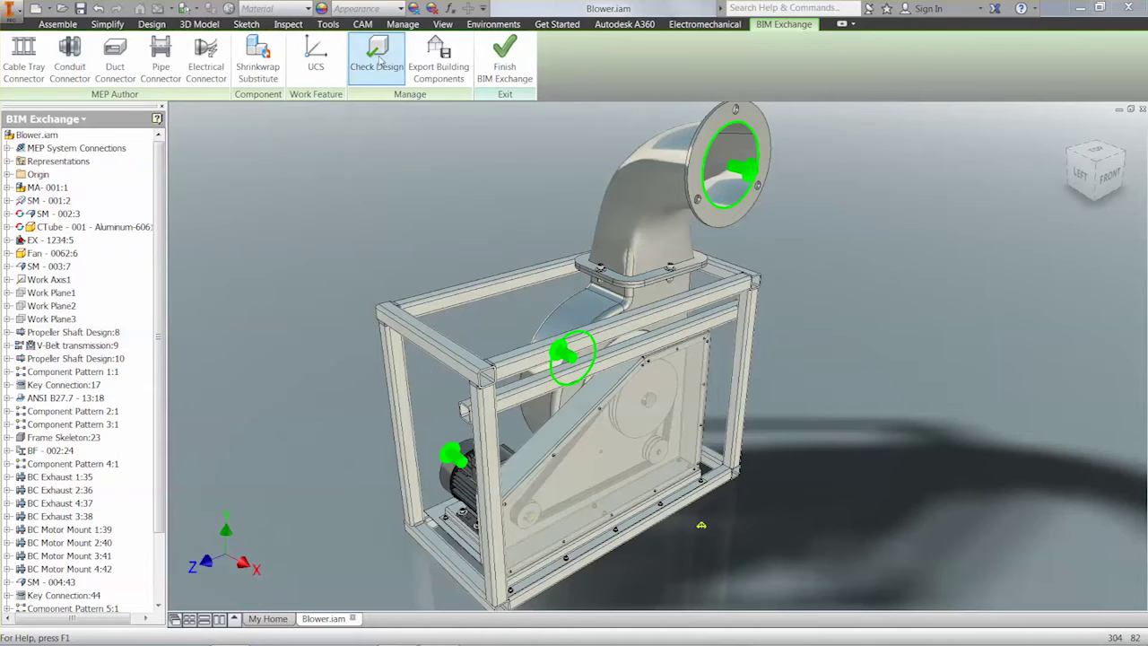
{"action": "left_click", "coordinate": [378, 60]}
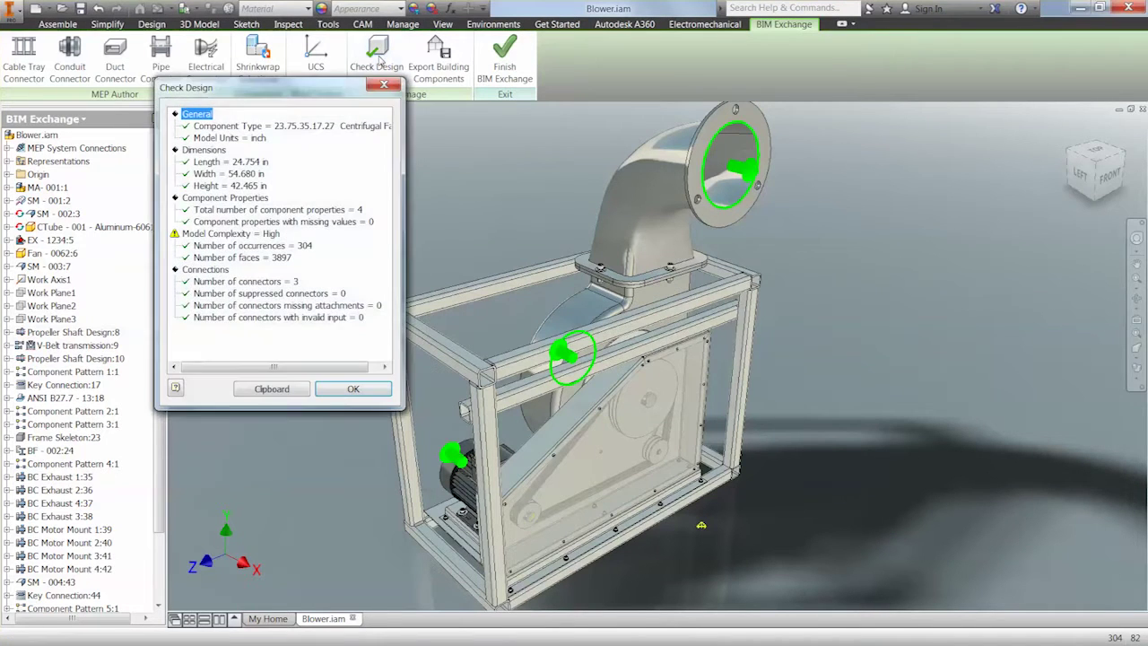
{"action": "left_click_drag", "start_coordinate": [299, 89], "coordinate": [301, 101]}
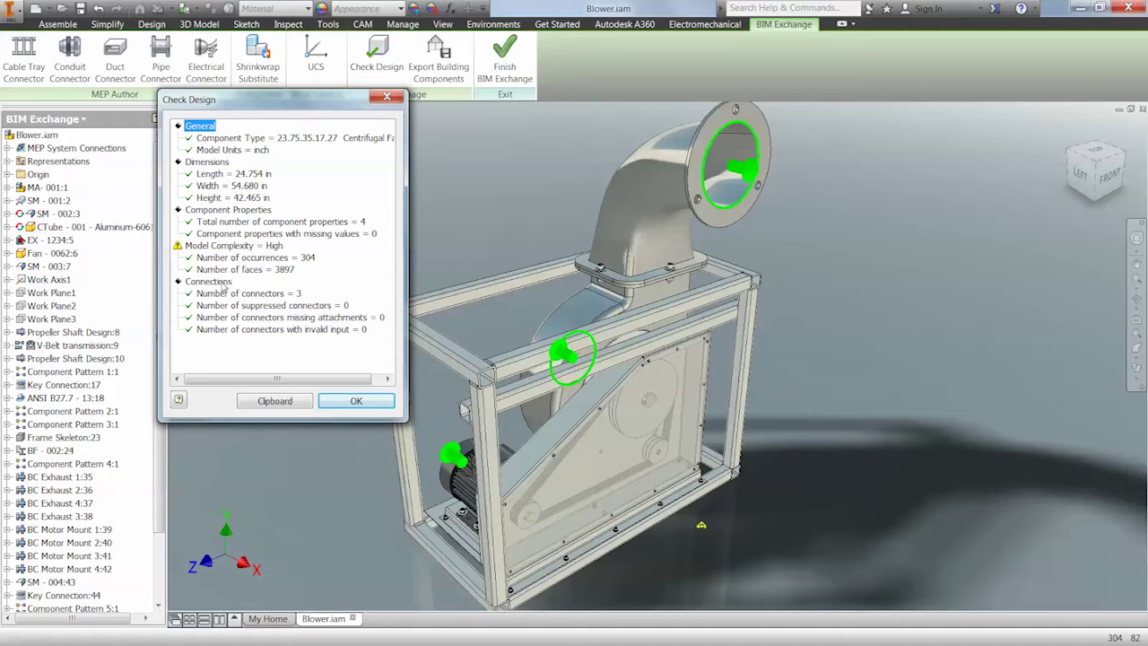
{"action": "left_click", "coordinate": [218, 248]}
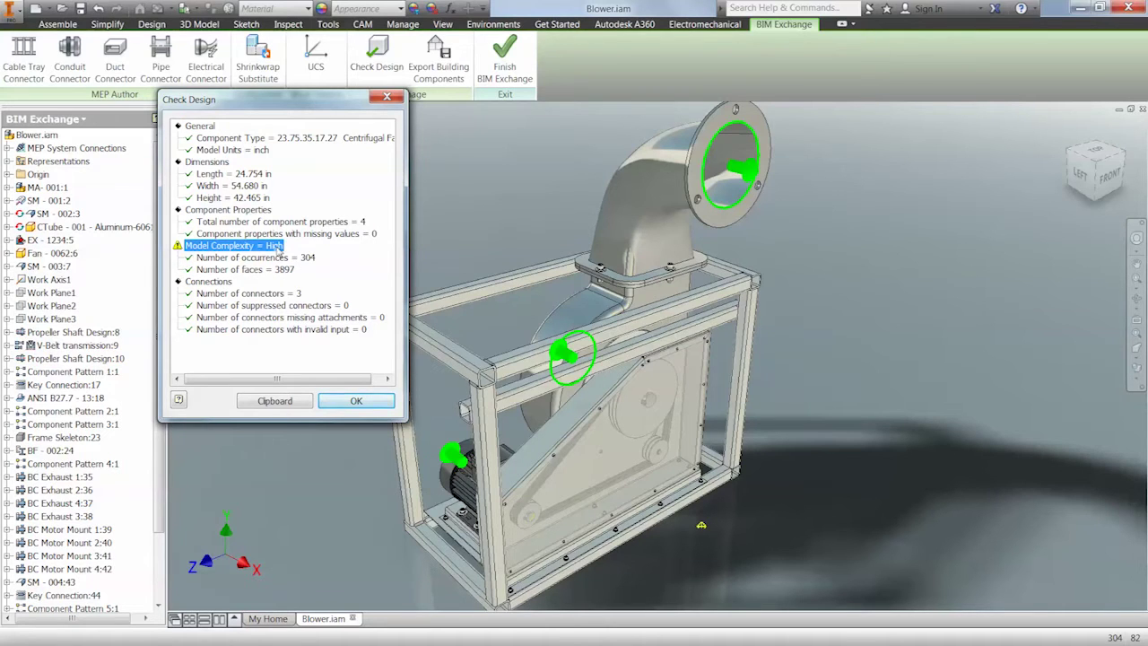
{"action": "left_click", "coordinate": [307, 259]}
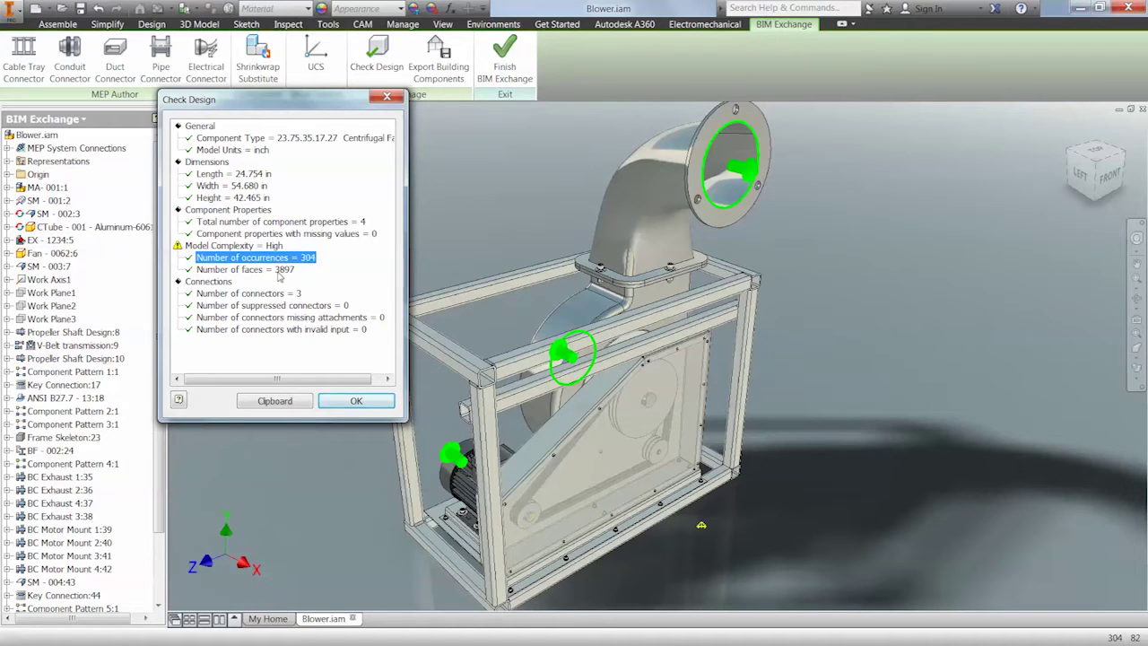
{"action": "left_click", "coordinate": [282, 271]}
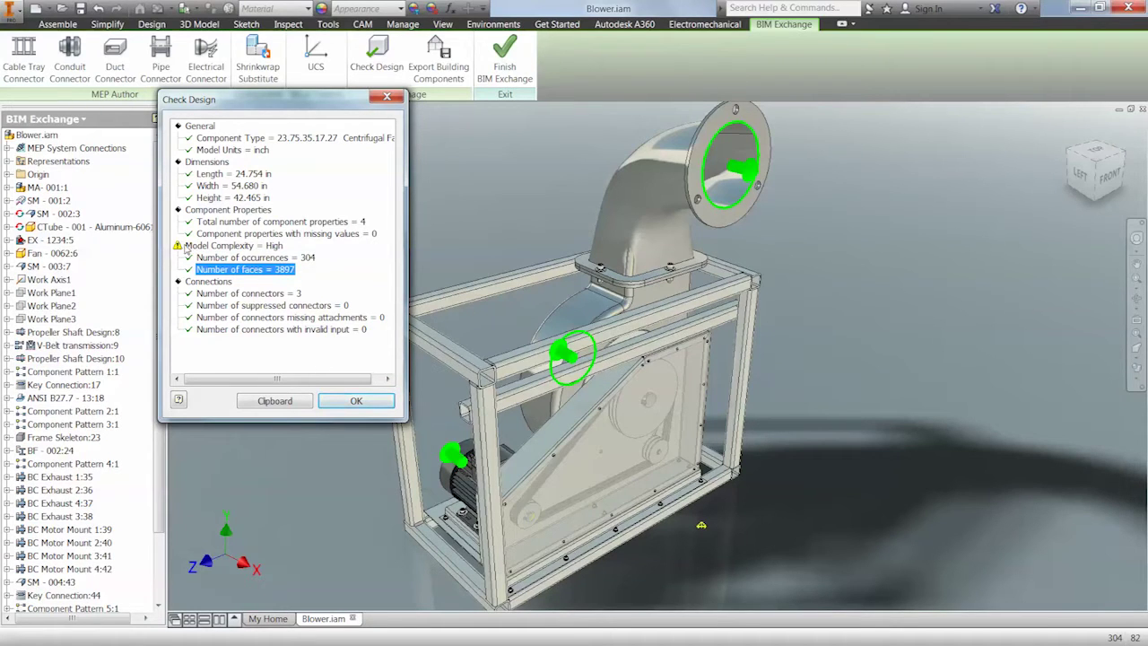
{"action": "left_click", "coordinate": [356, 401]}
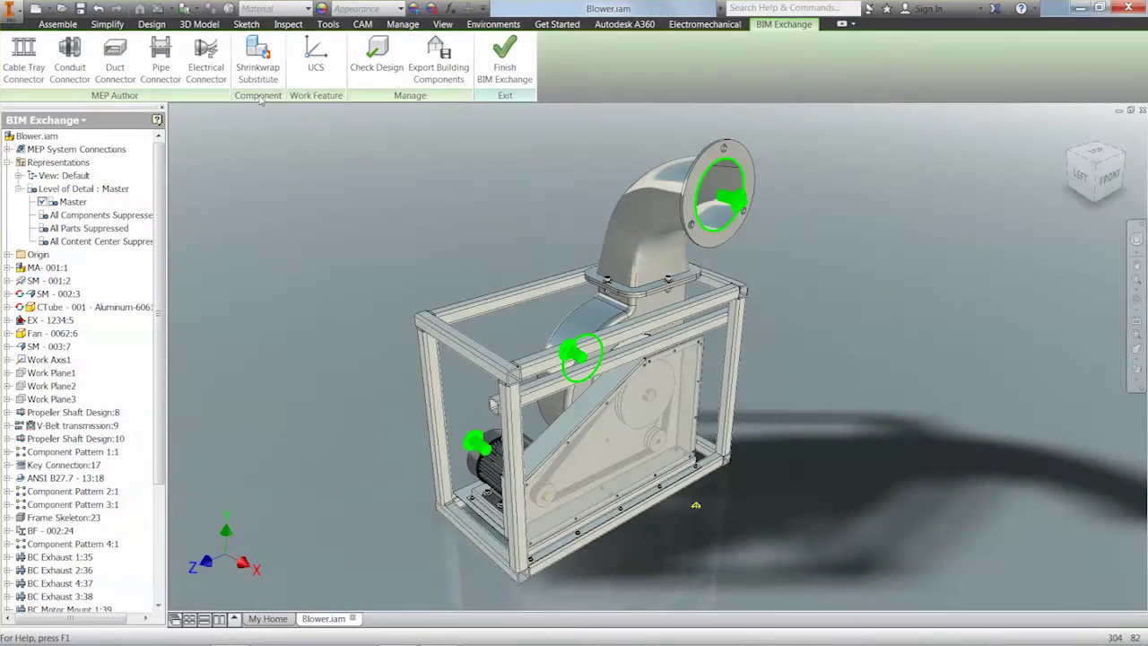
Step: Start a shrinkwrap substitute named Blower_Substitute_9, saving the assembly and dismissing the style warning
{"action": "left_click", "coordinate": [264, 70]}
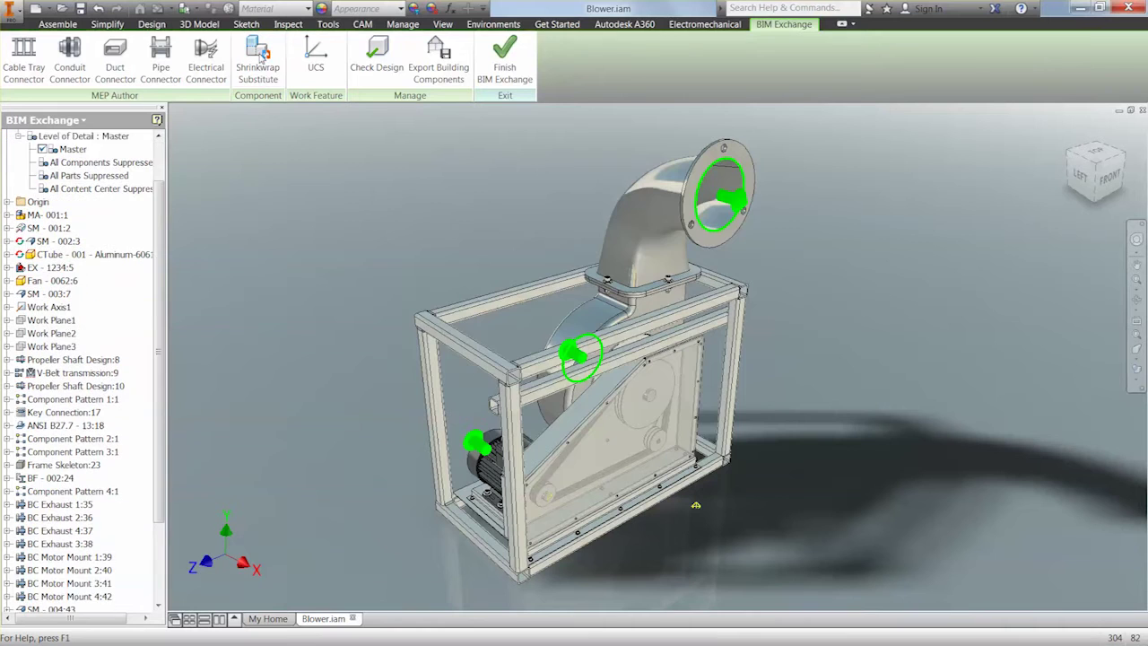
{"action": "left_click", "coordinate": [643, 279]}
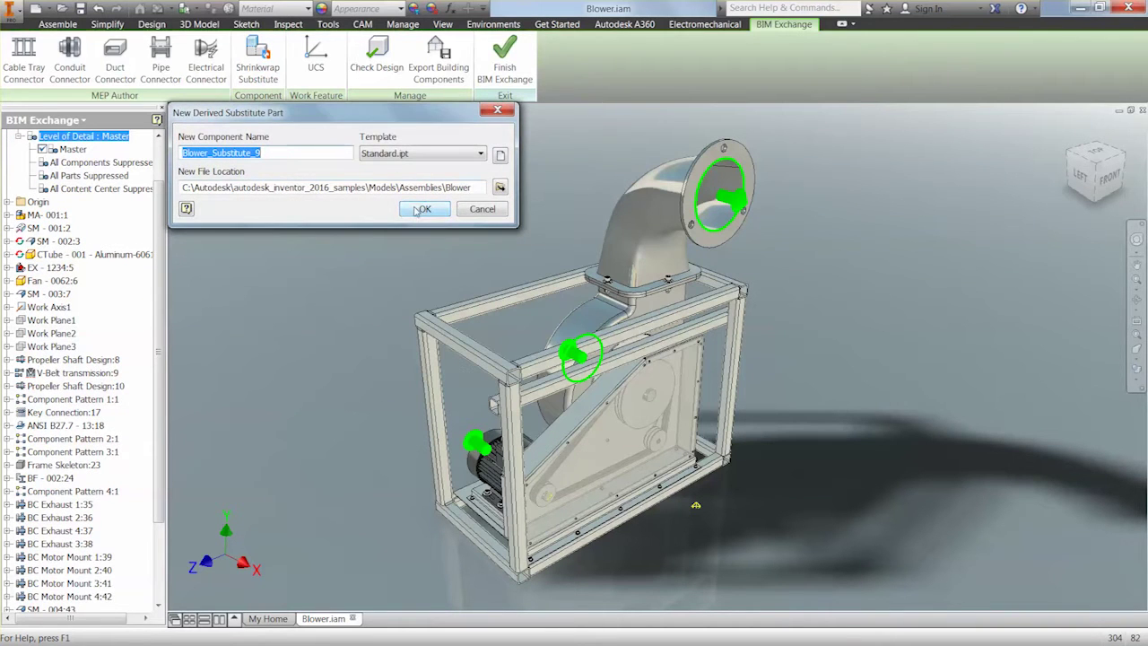
{"action": "left_click", "coordinate": [419, 210]}
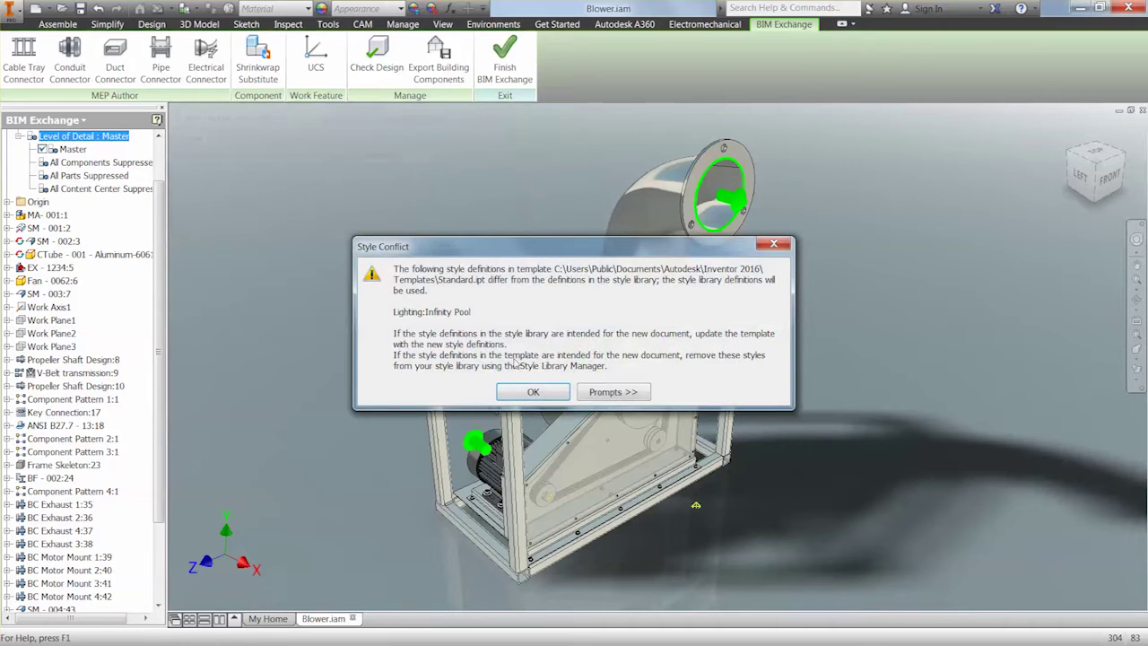
{"action": "left_click", "coordinate": [533, 392]}
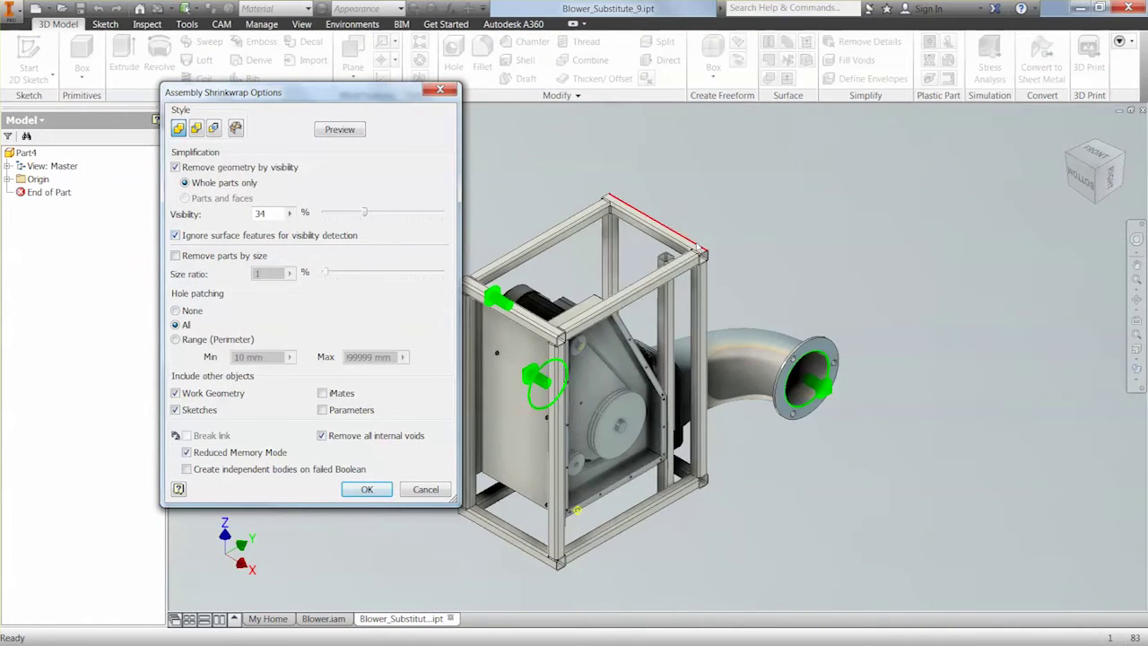
Step: Remove all internal voids, preview, and accept the shrinkwrap at 34% visibility with all holes patched
{"action": "middle_click_drag", "start_coordinate": [698, 246], "coordinate": [646, 332], "text": "shift"}
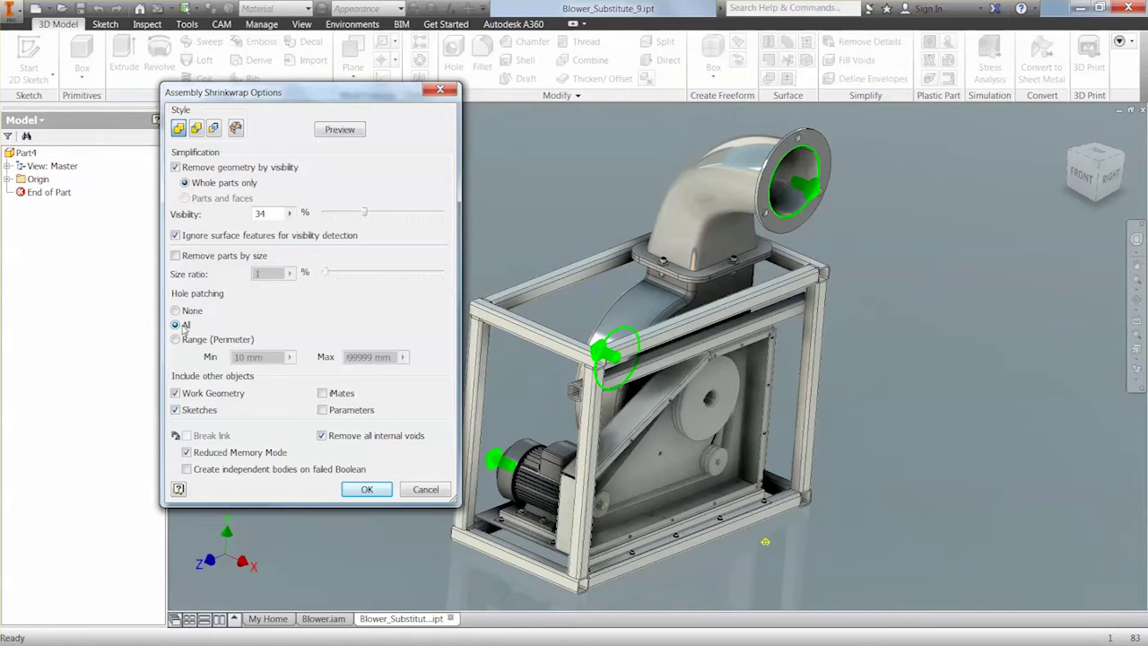
{"action": "left_click", "coordinate": [321, 435]}
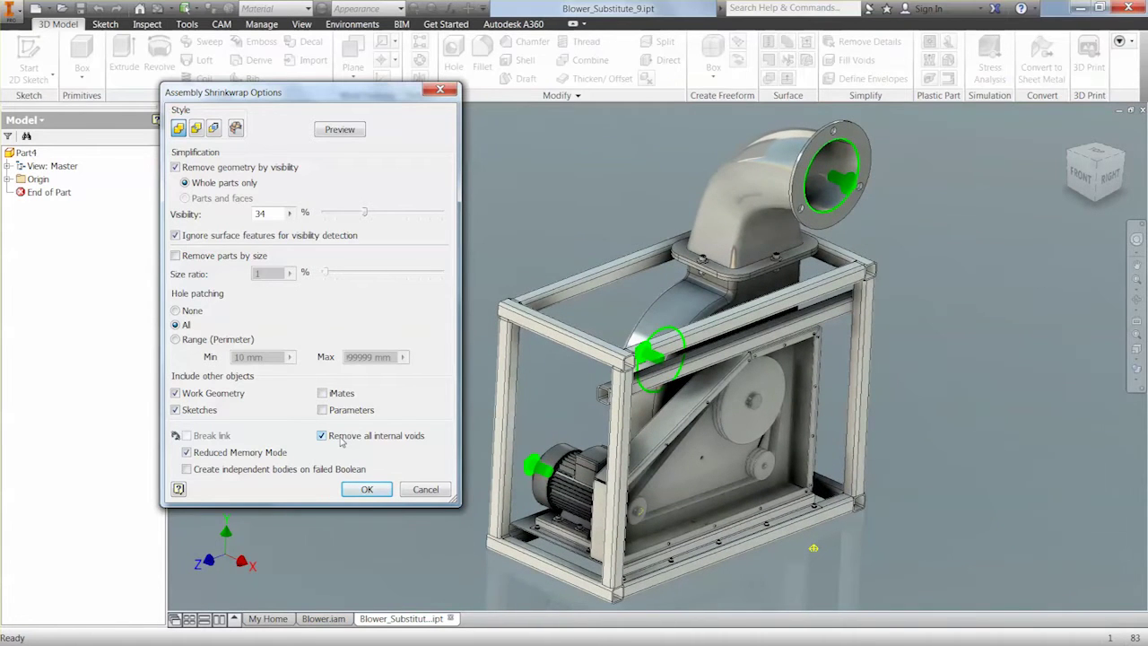
{"action": "left_click", "coordinate": [324, 132]}
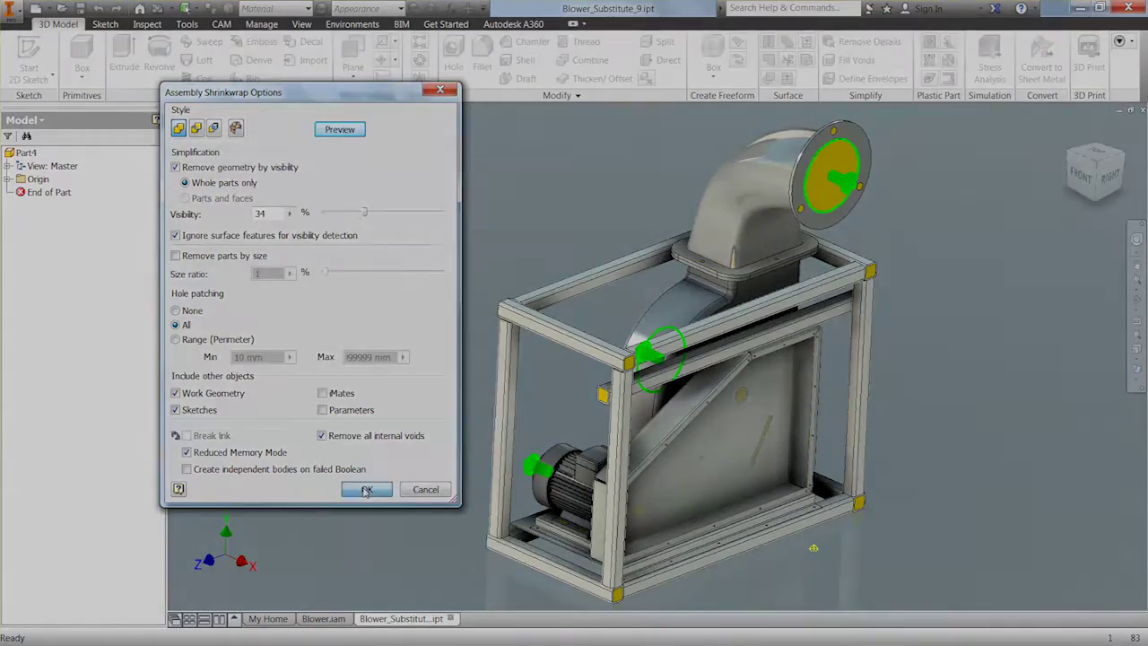
{"action": "left_click", "coordinate": [367, 490]}
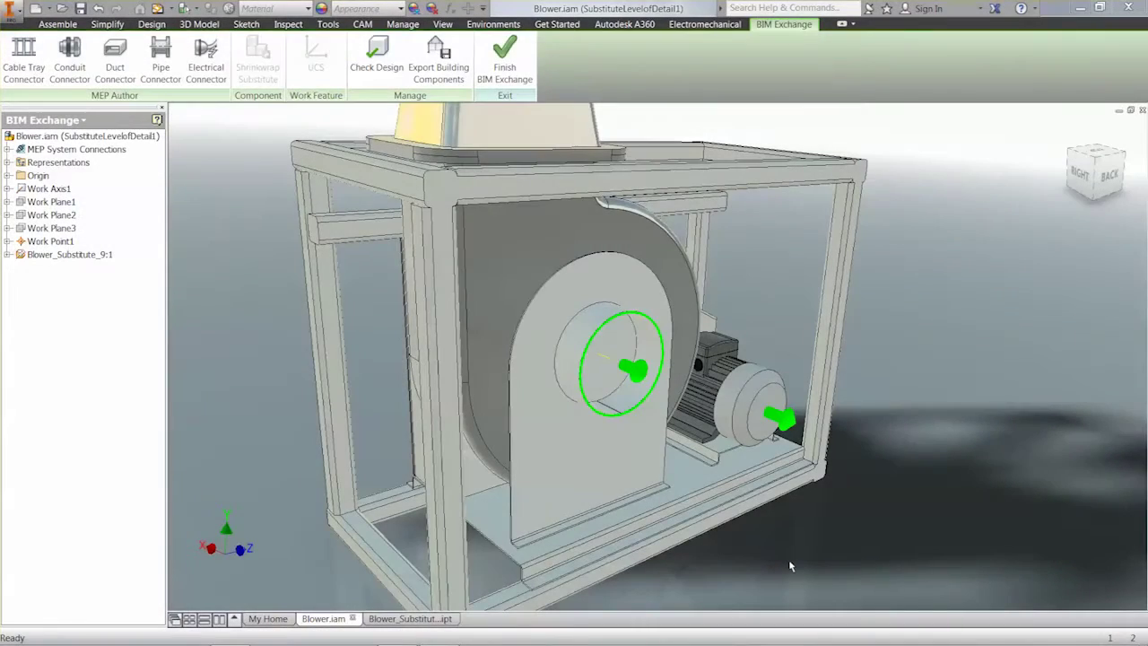
{"action": "middle_click_drag", "start_coordinate": [559, 396], "coordinate": [595, 297]}
{"action": "scroll", "coordinate": [595, 297], "scroll_direction": "up", "scroll_amount": 8}
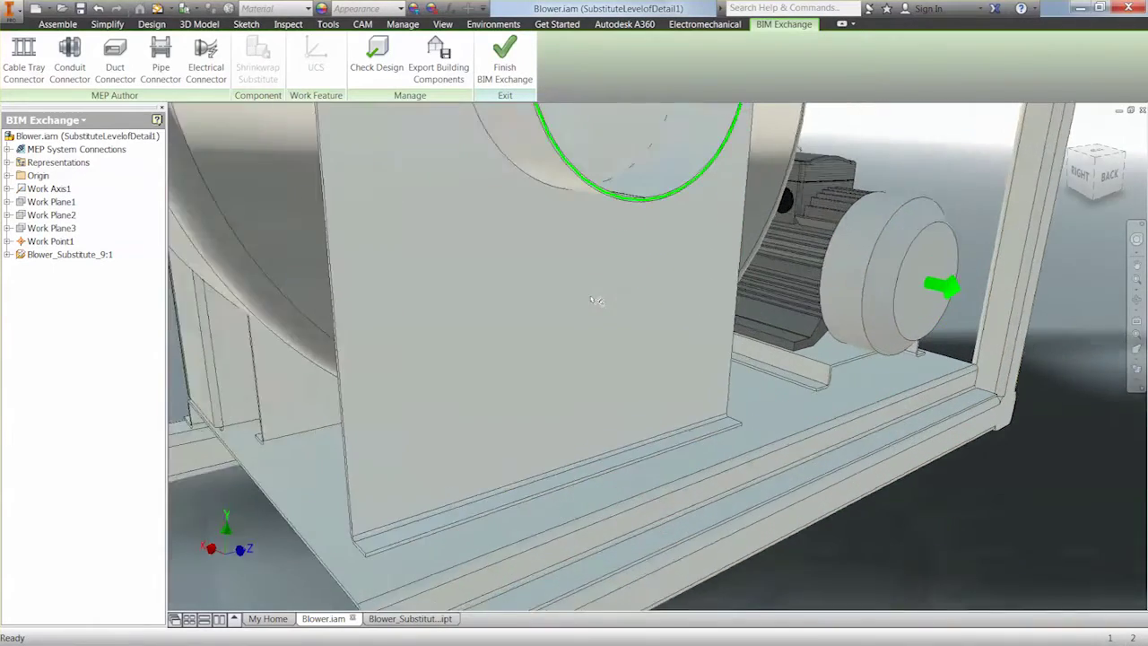
{"action": "scroll", "coordinate": [613, 244], "scroll_direction": "up", "scroll_amount": 3}
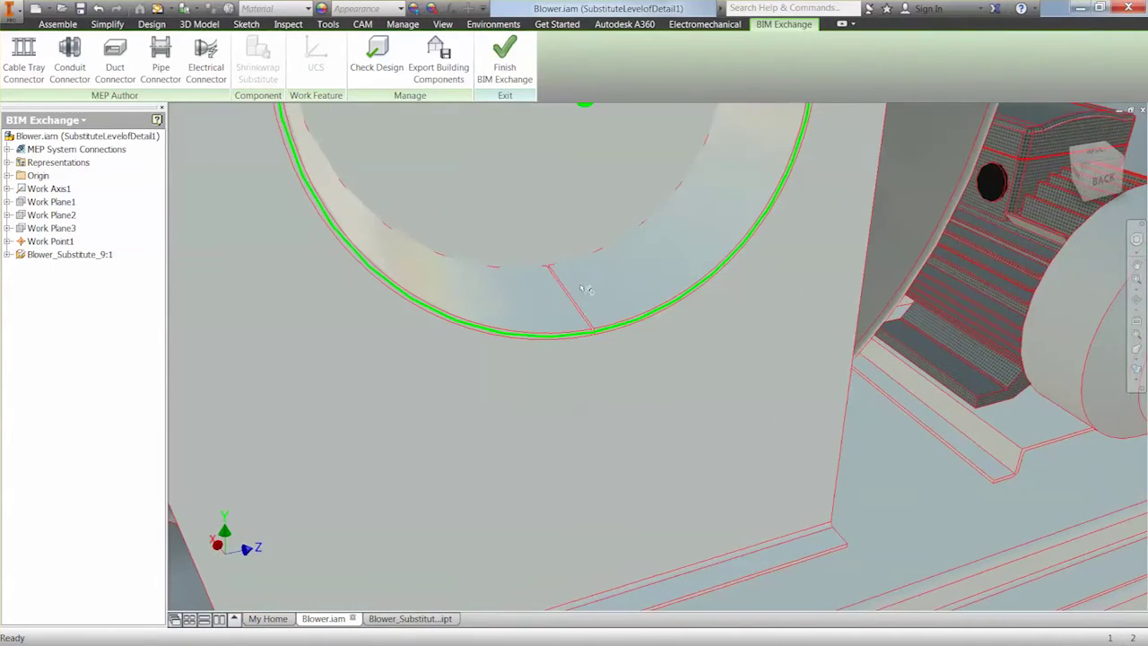
{"action": "scroll", "coordinate": [582, 299], "scroll_direction": "up", "scroll_amount": 5}
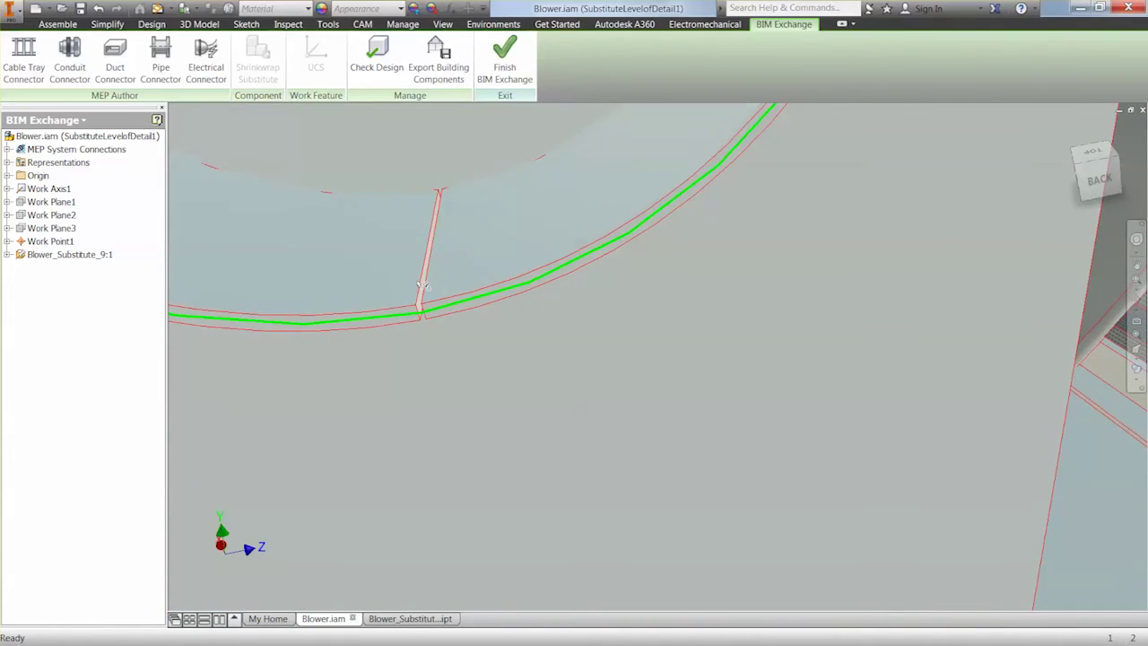
{"action": "scroll", "coordinate": [422, 286], "scroll_direction": "down", "scroll_amount": 8}
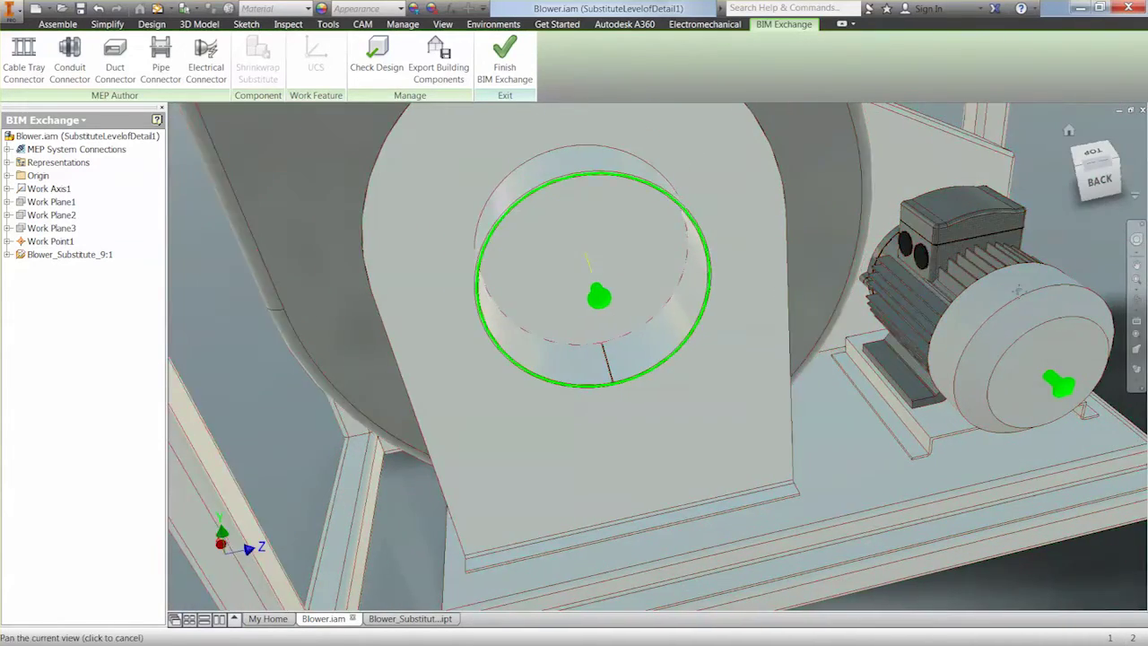
{"action": "middle_click_drag", "start_coordinate": [1017, 289], "coordinate": [743, 337], "text": "shift"}
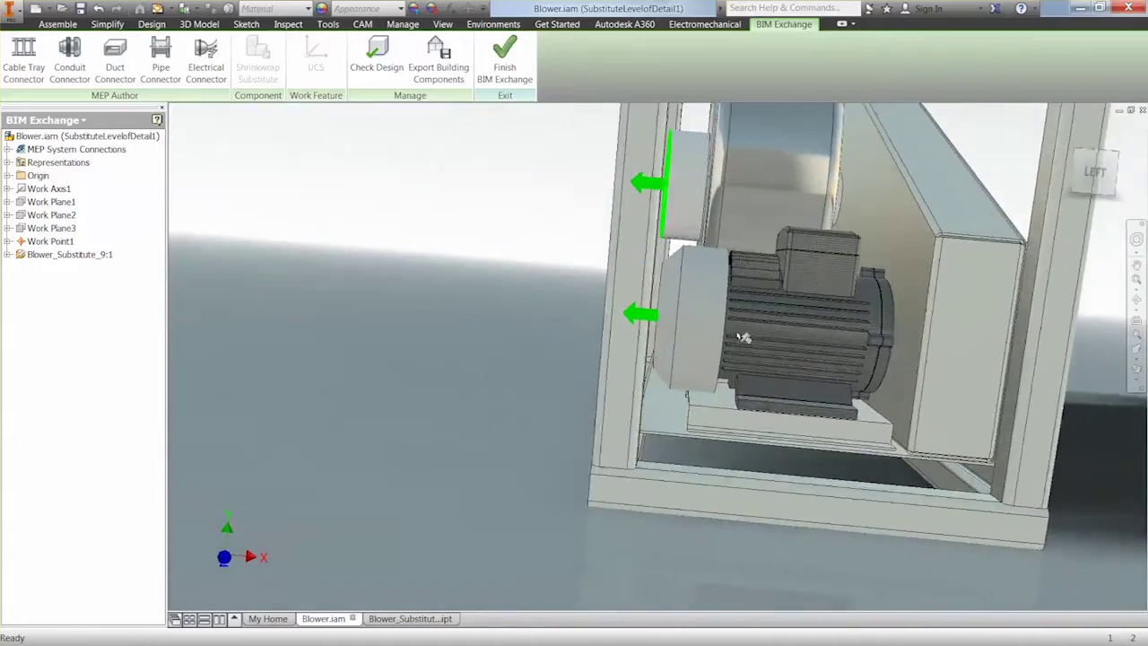
{"action": "scroll", "coordinate": [808, 346], "scroll_direction": "up", "scroll_amount": 10}
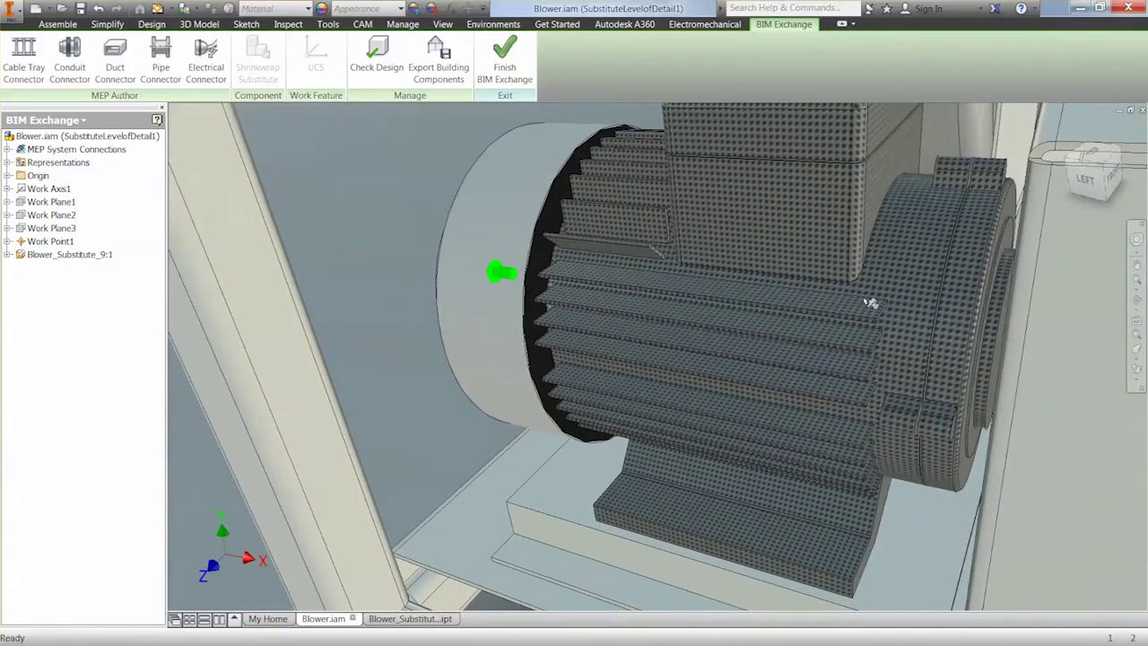
{"action": "scroll", "coordinate": [870, 303], "scroll_direction": "down", "scroll_amount": 4}
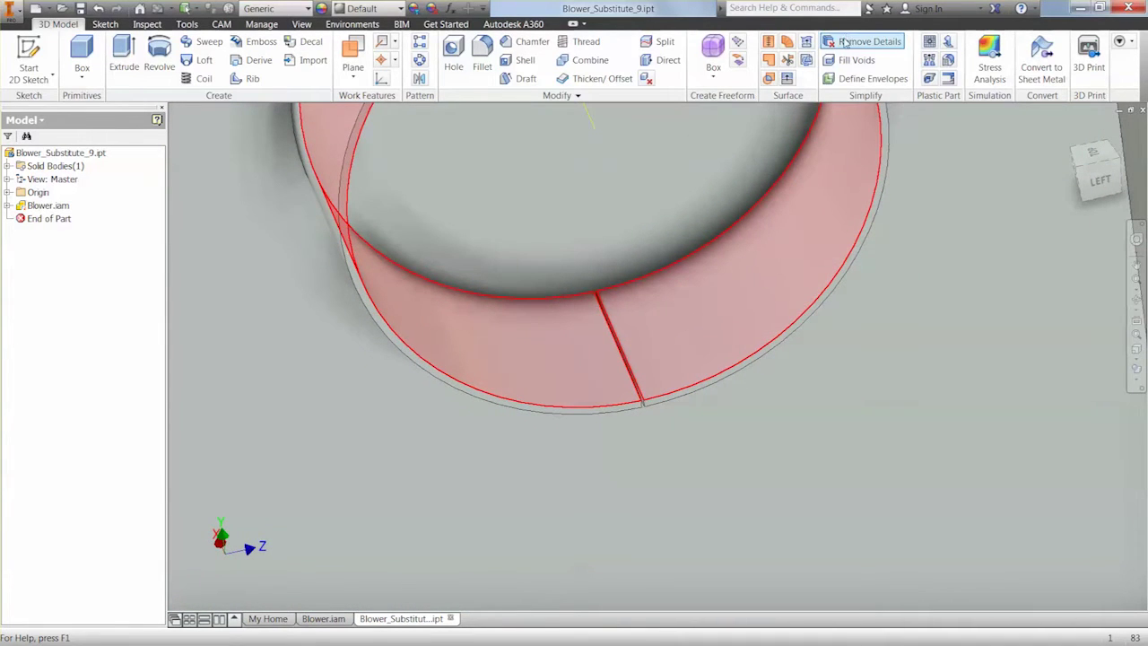
Step: Use Remove Details to delete the inlet ring's thin seam face and large ring face
{"action": "left_click", "coordinate": [863, 41]}
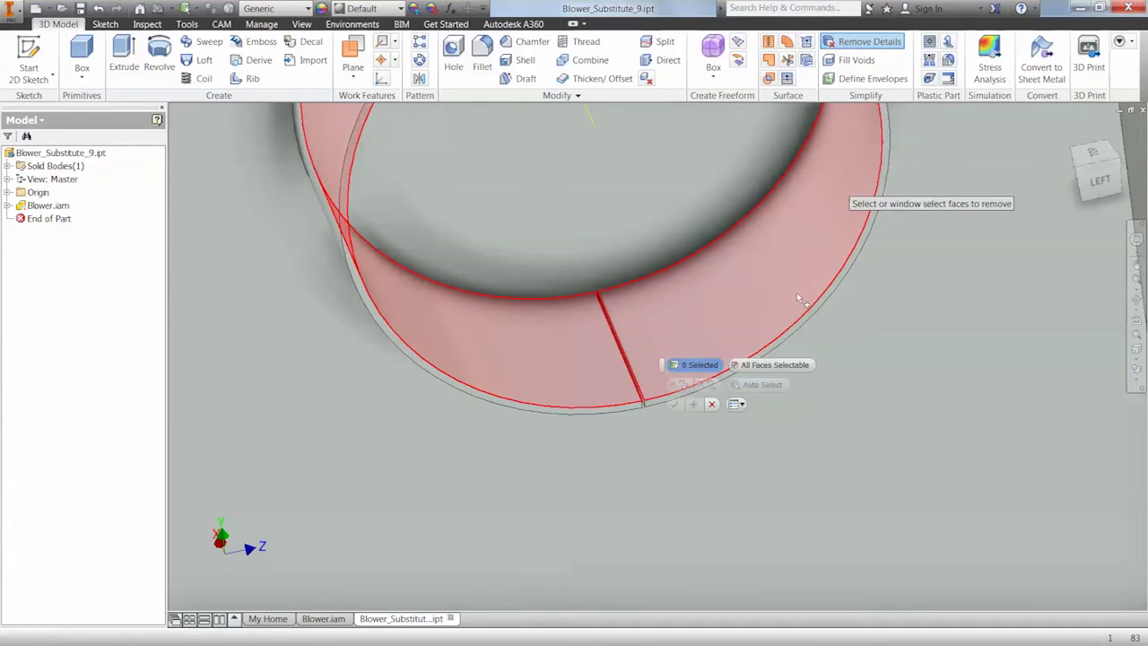
{"action": "scroll", "coordinate": [679, 377], "scroll_direction": "up", "scroll_amount": 5}
{"action": "scroll", "coordinate": [633, 395], "scroll_direction": "up", "scroll_amount": 2}
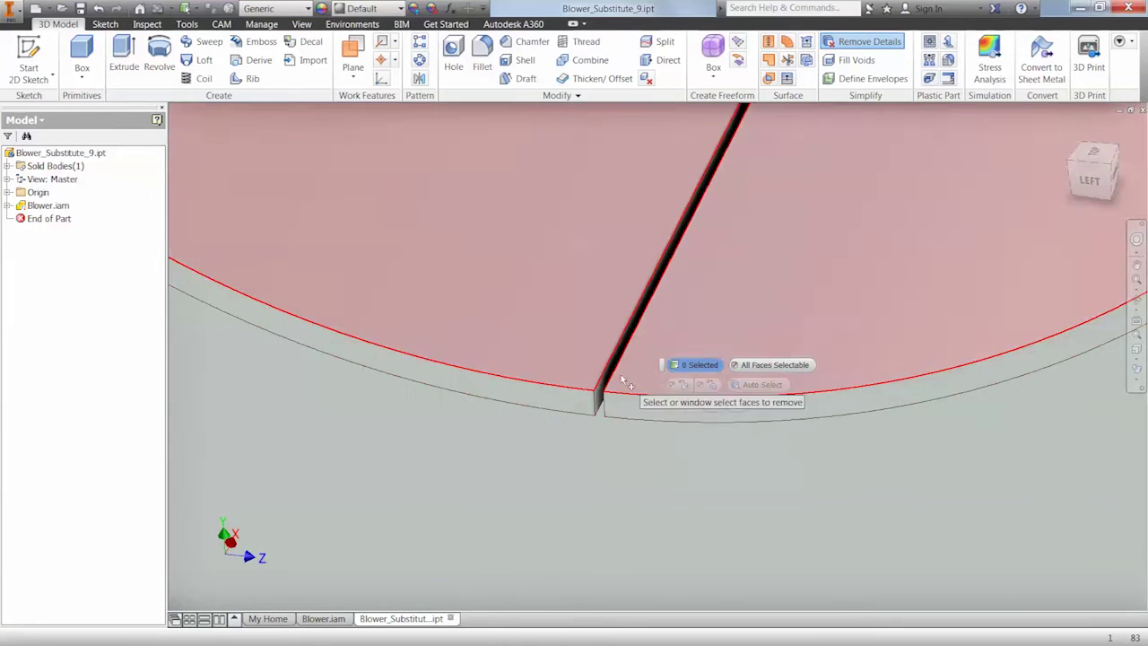
{"action": "left_click", "coordinate": [617, 384]}
{"action": "scroll", "coordinate": [619, 395], "scroll_direction": "up", "scroll_amount": 1}
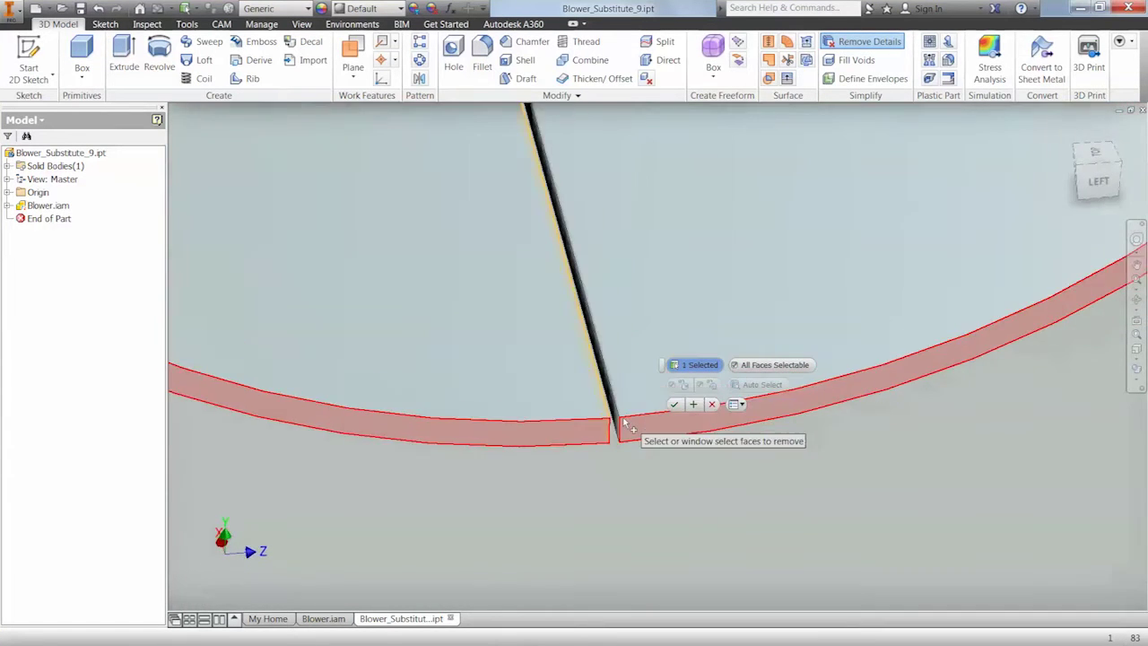
{"action": "left_click", "coordinate": [639, 246]}
{"action": "right_click", "coordinate": [639, 246]}
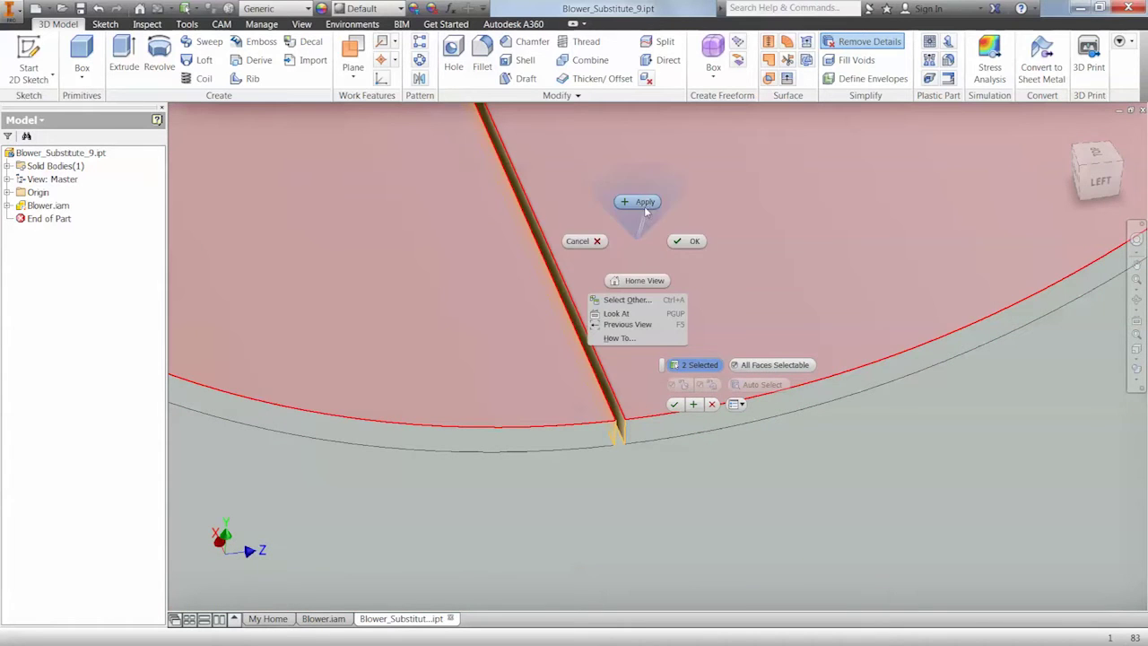
{"action": "left_click", "coordinate": [642, 202]}
{"action": "scroll", "coordinate": [644, 208], "scroll_direction": "down", "scroll_amount": 3}
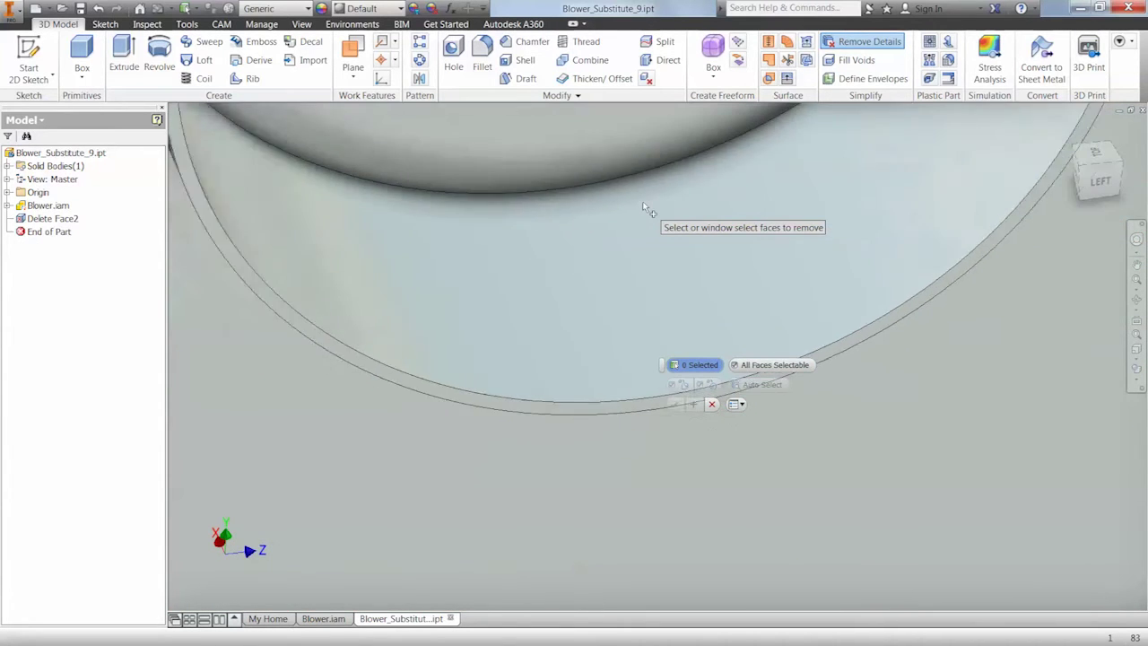
{"action": "middle_click_drag", "start_coordinate": [635, 225], "coordinate": [781, 121], "text": "shift"}
Step: Fill Voids between the inlet opening's inner and outer boundary loops, creating Sculpt1
{"action": "left_click", "coordinate": [857, 60]}
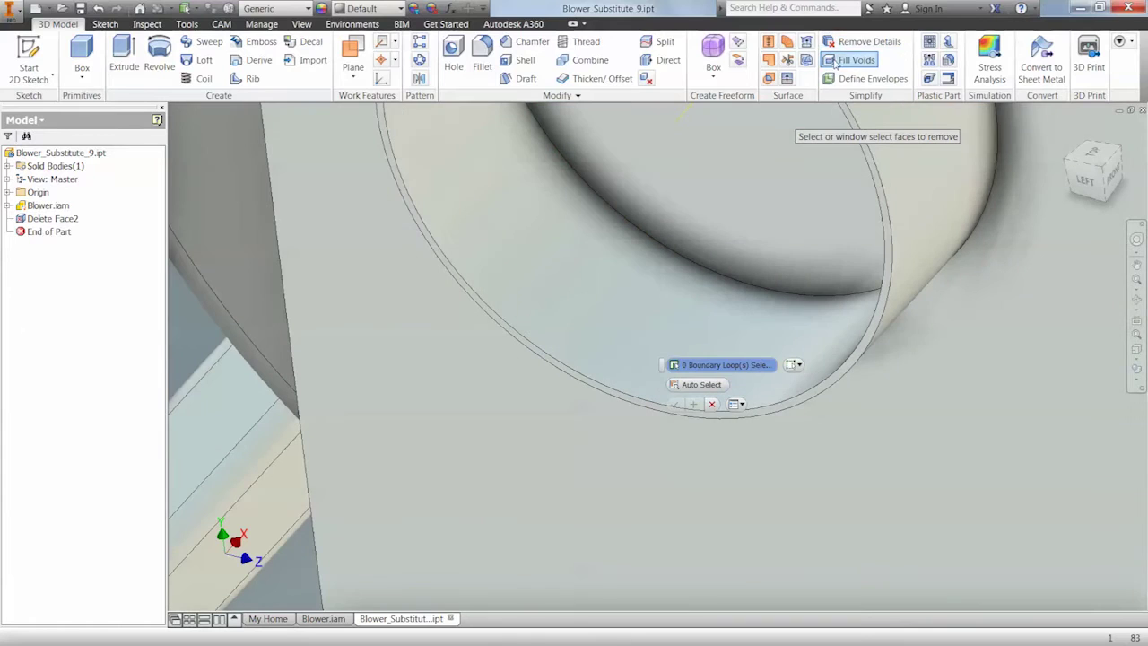
{"action": "left_click", "coordinate": [654, 241]}
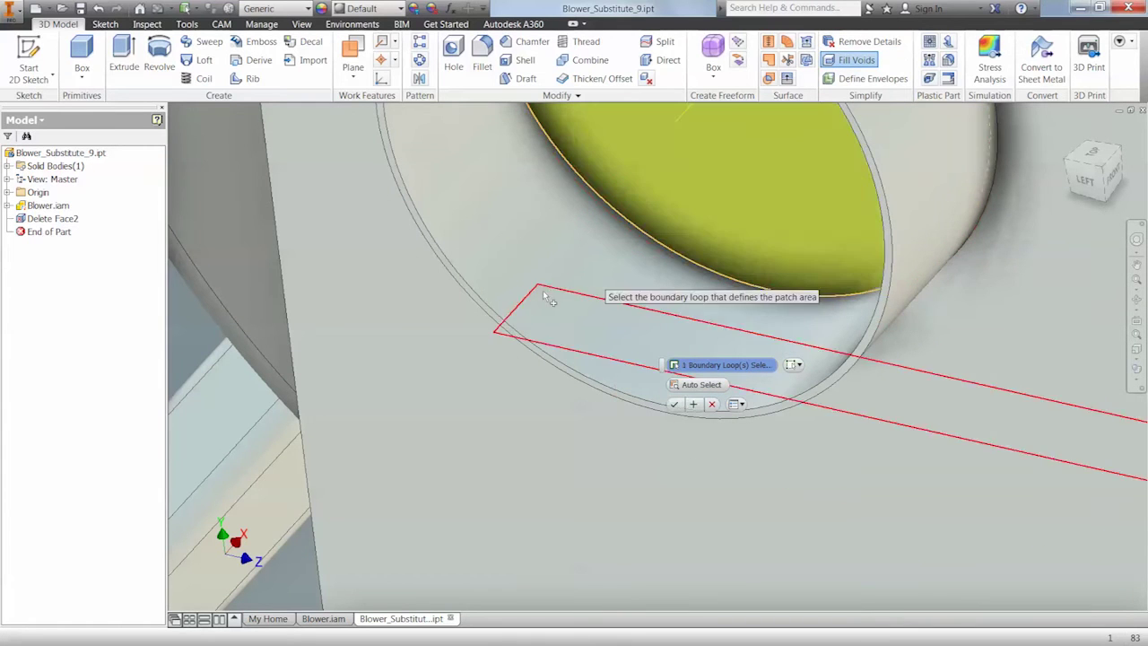
{"action": "left_click", "coordinate": [518, 289]}
{"action": "right_click", "coordinate": [537, 236]}
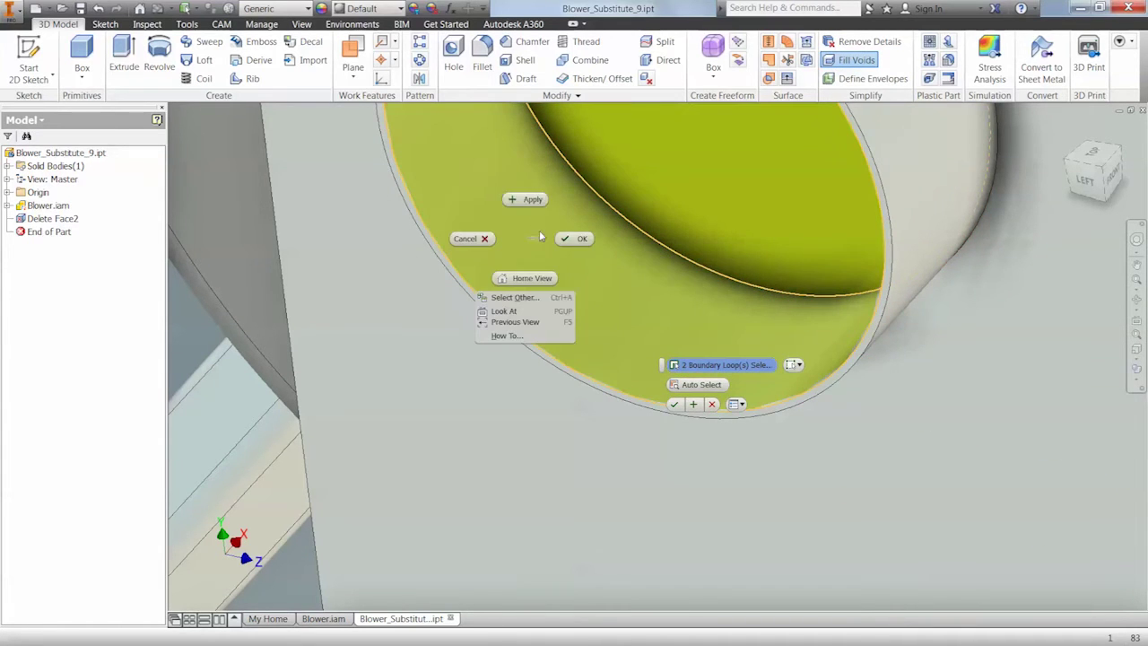
{"action": "left_click", "coordinate": [531, 200]}
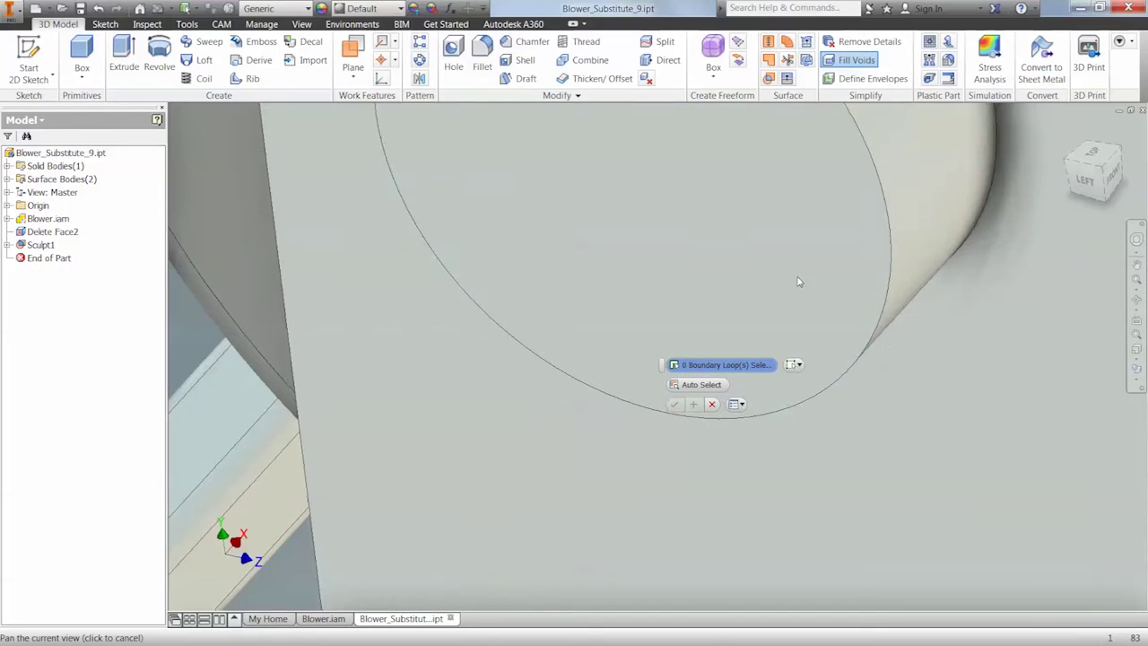
{"action": "middle_click_drag", "start_coordinate": [731, 274], "coordinate": [942, 144], "text": "shift"}
Step: Delete the three thin rail faces along the base edge under the motor
{"action": "left_click", "coordinate": [870, 42]}
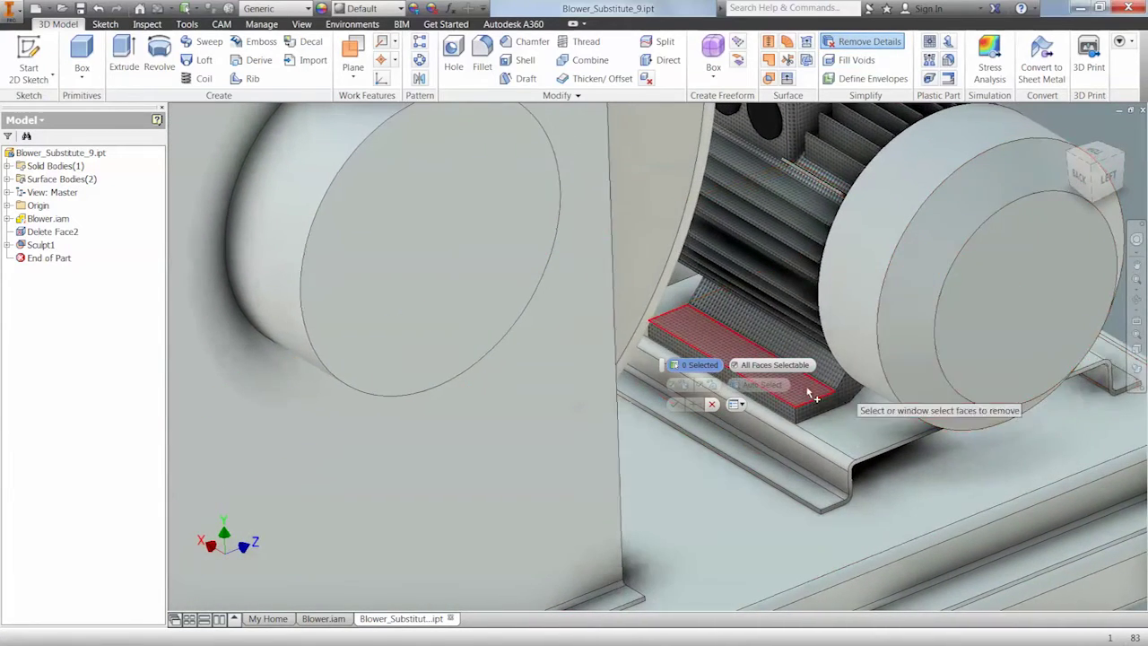
{"action": "middle_click_drag", "start_coordinate": [812, 397], "coordinate": [836, 501], "text": "shift"}
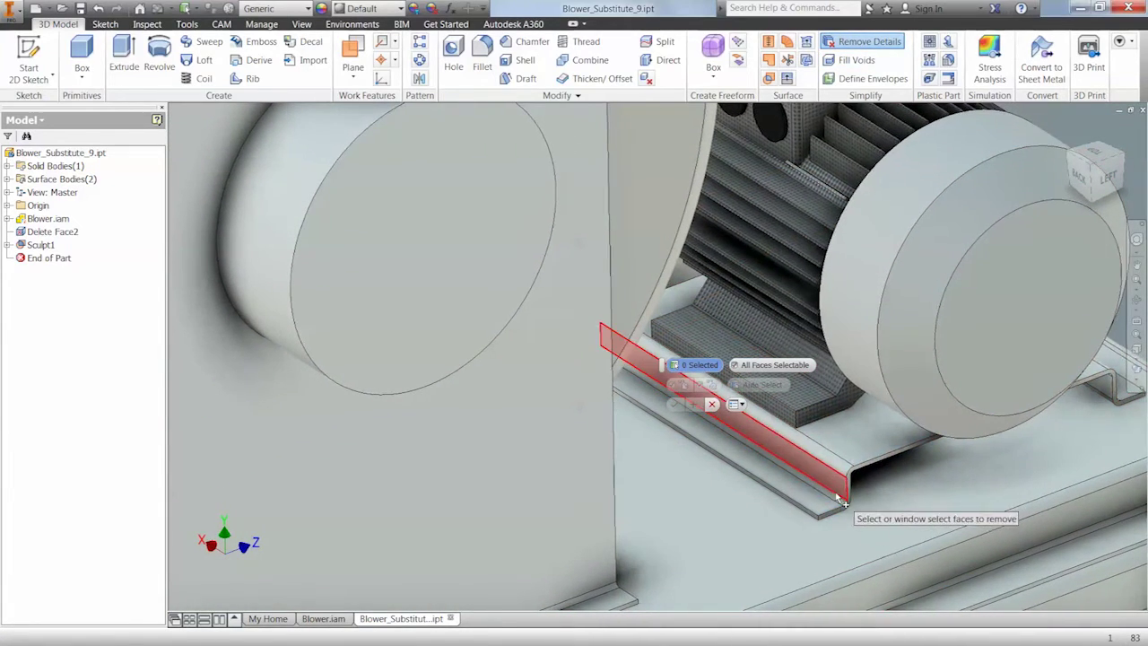
{"action": "left_click", "coordinate": [835, 499]}
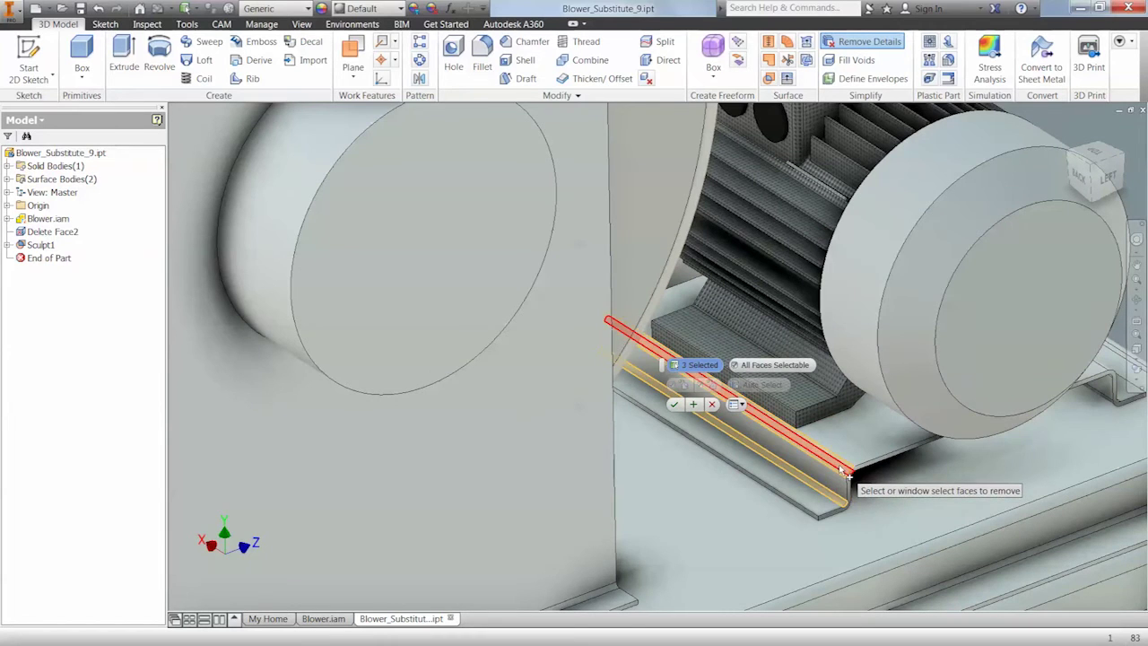
{"action": "left_click", "coordinate": [695, 405]}
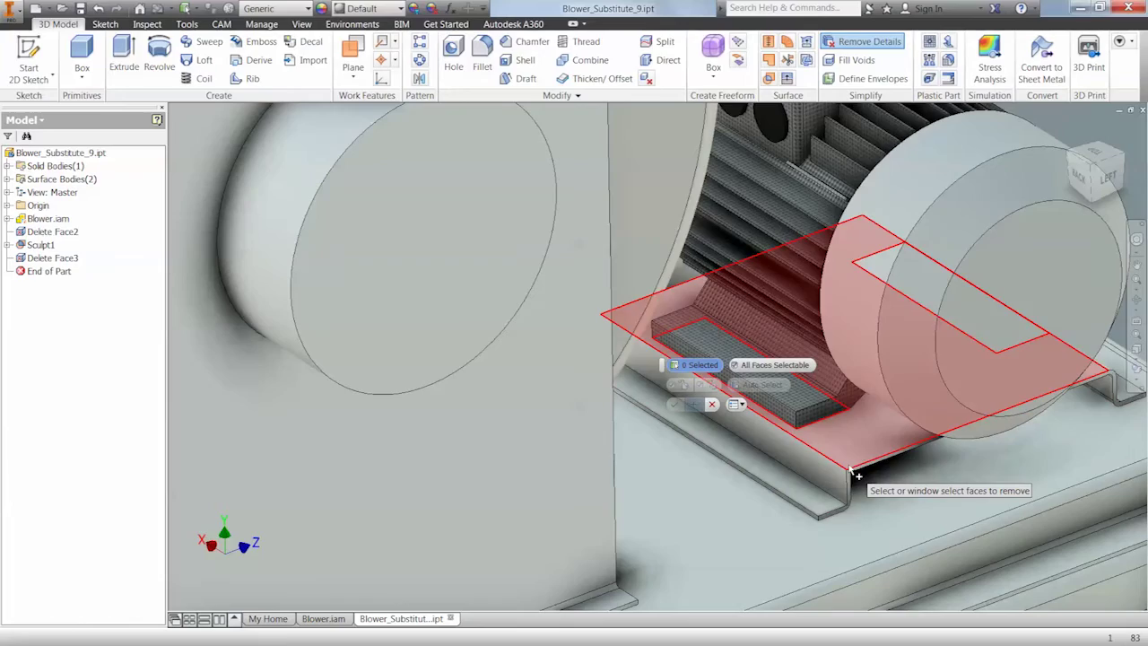
{"action": "left_click", "coordinate": [712, 404]}
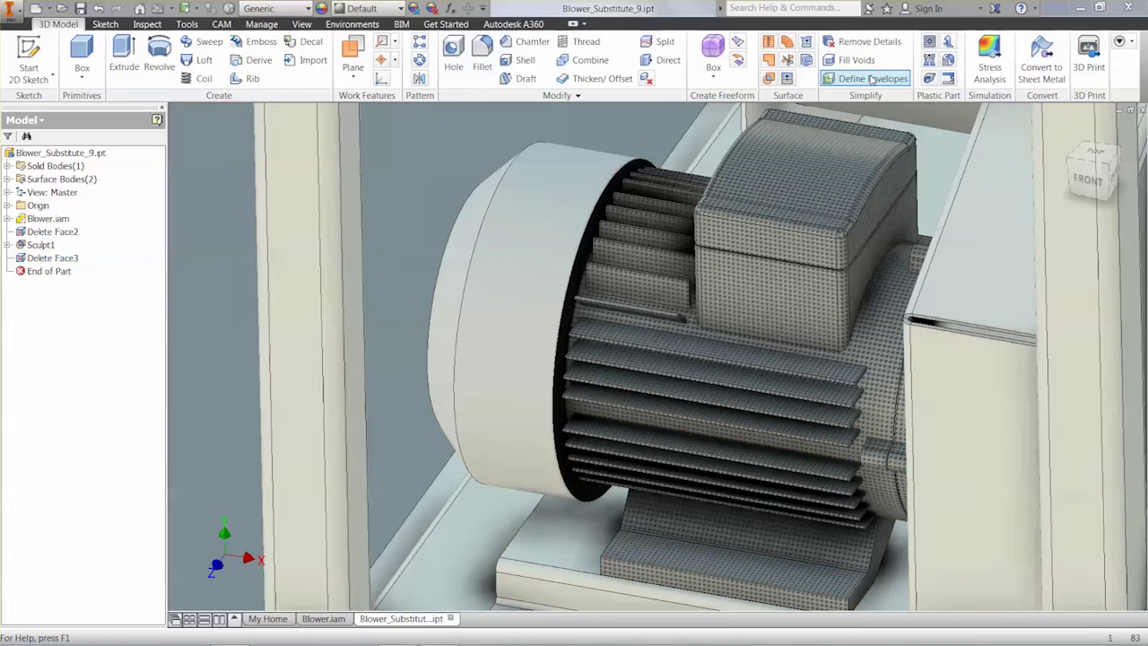
Step: Define a bounding cylinder envelope around the motor from its front face
{"action": "left_click", "coordinate": [870, 79]}
{"action": "left_click", "coordinate": [613, 192]}
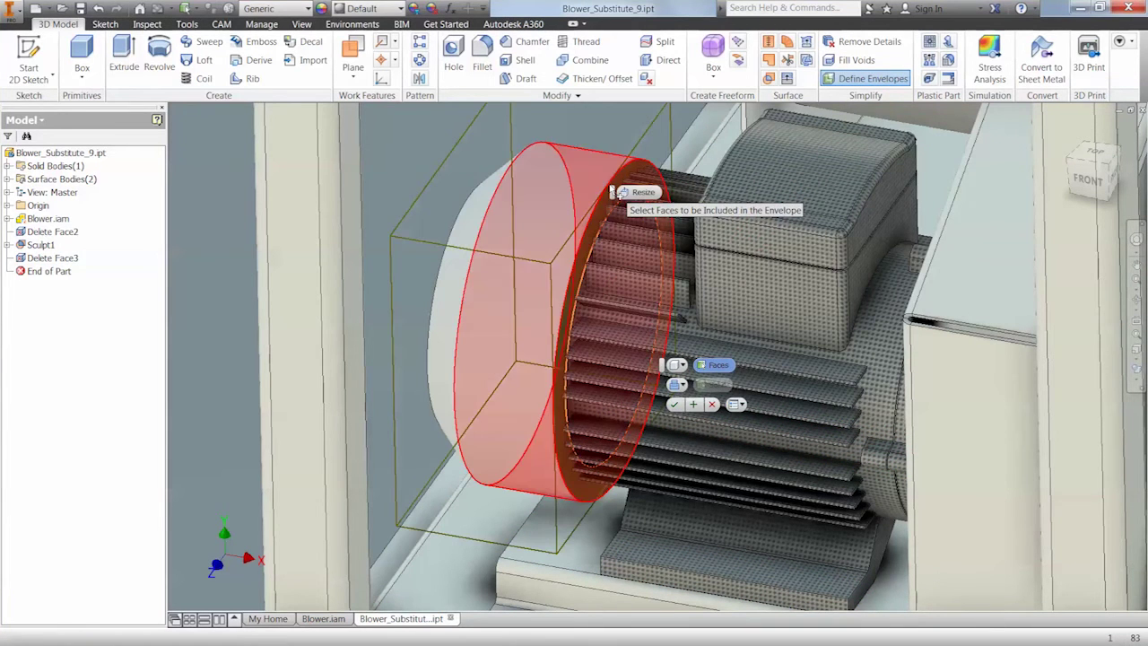
{"action": "left_click", "coordinate": [679, 365]}
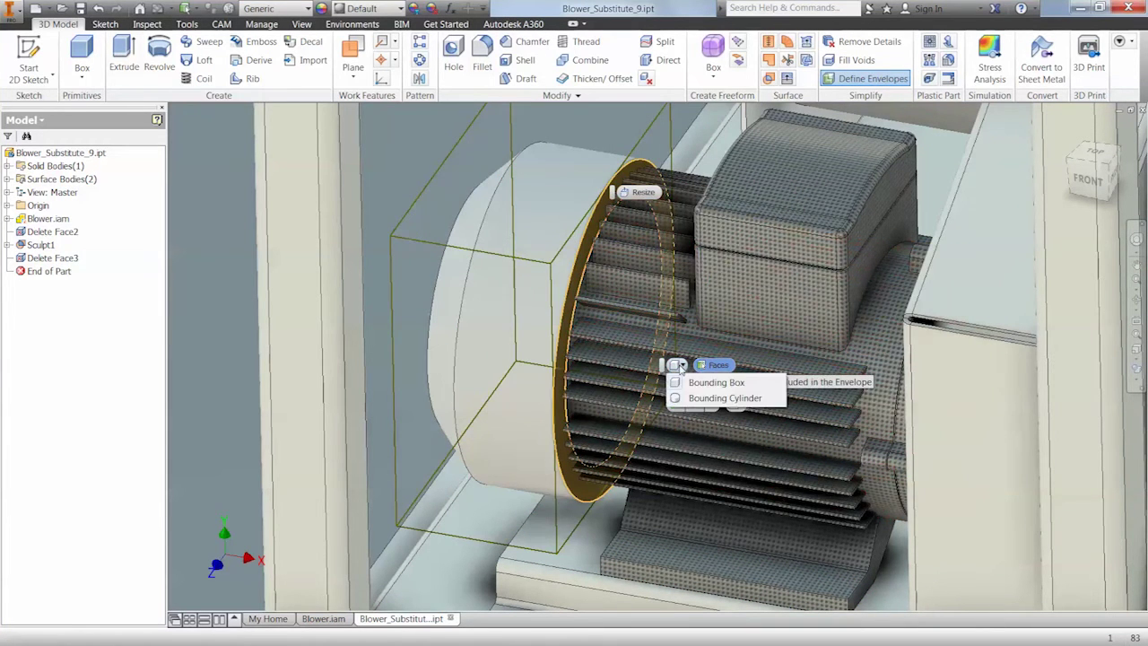
{"action": "left_click", "coordinate": [710, 399]}
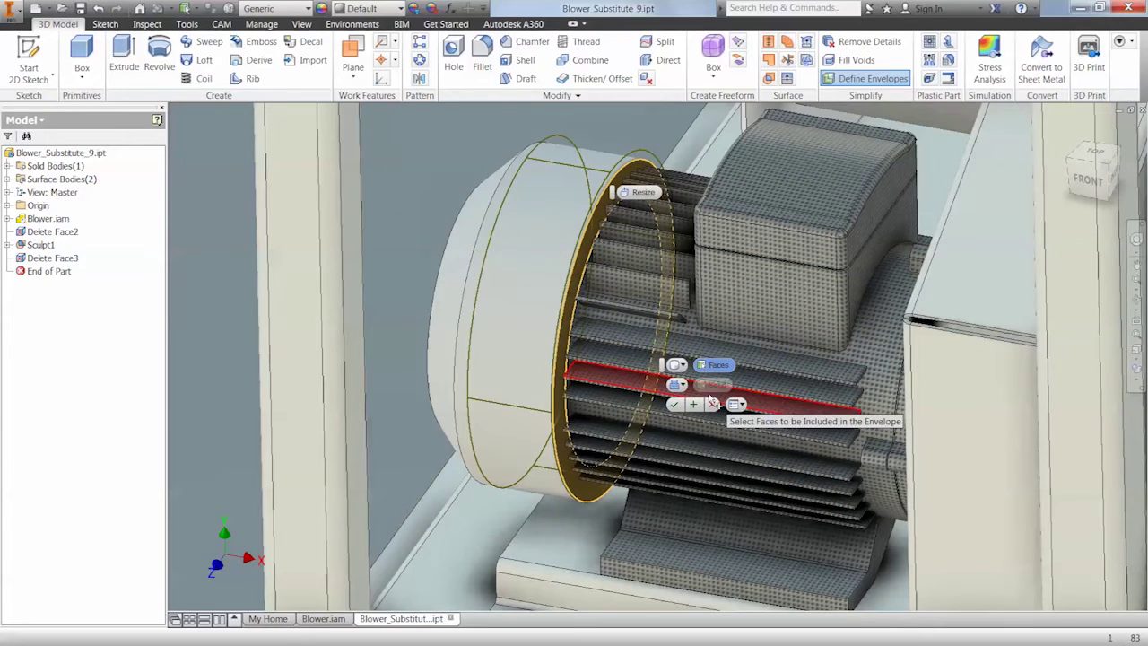
Step: Lengthen the cylinder envelope to reach the motor's end face and apply it
{"action": "left_click", "coordinate": [637, 194]}
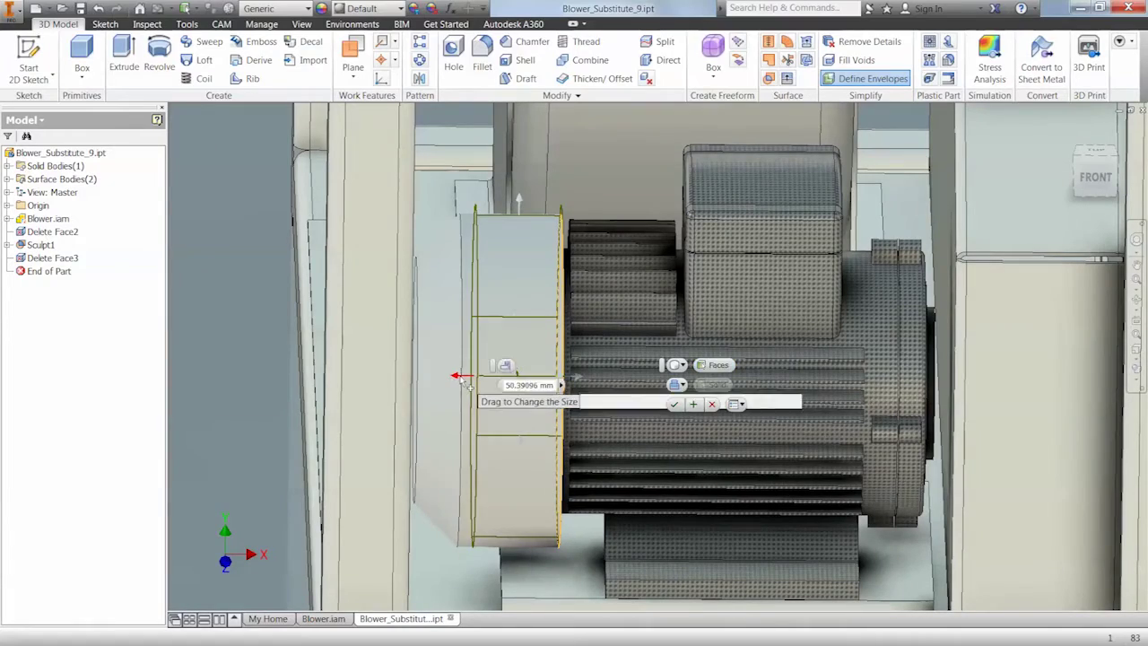
{"action": "left_click_drag", "start_coordinate": [464, 381], "coordinate": [826, 341]}
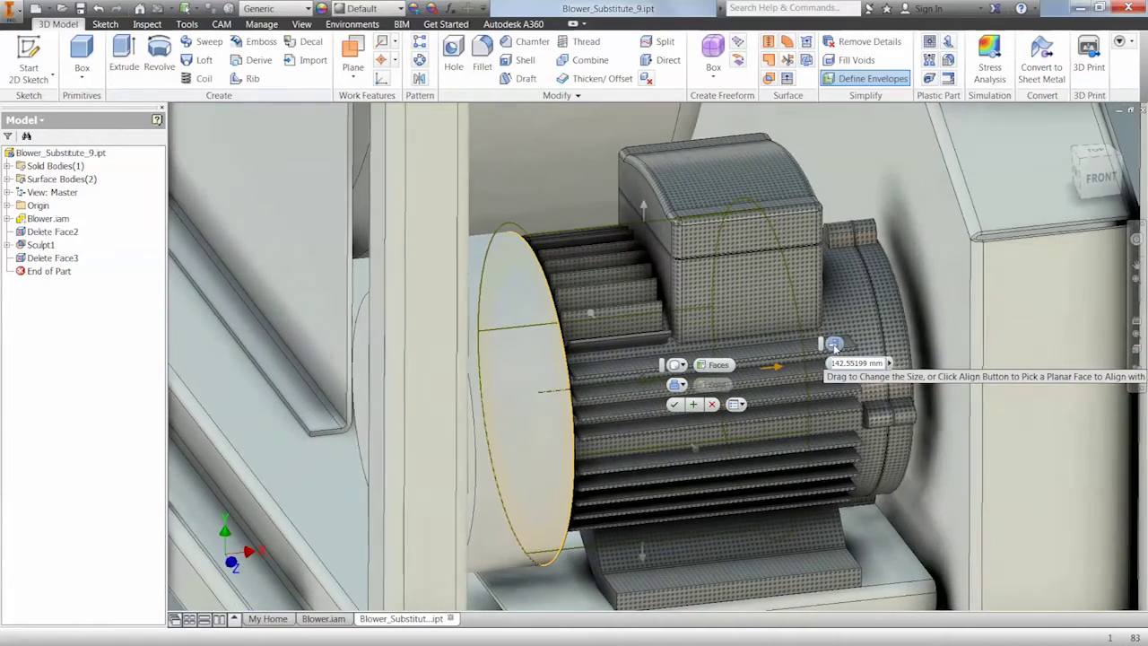
{"action": "left_click", "coordinate": [833, 344]}
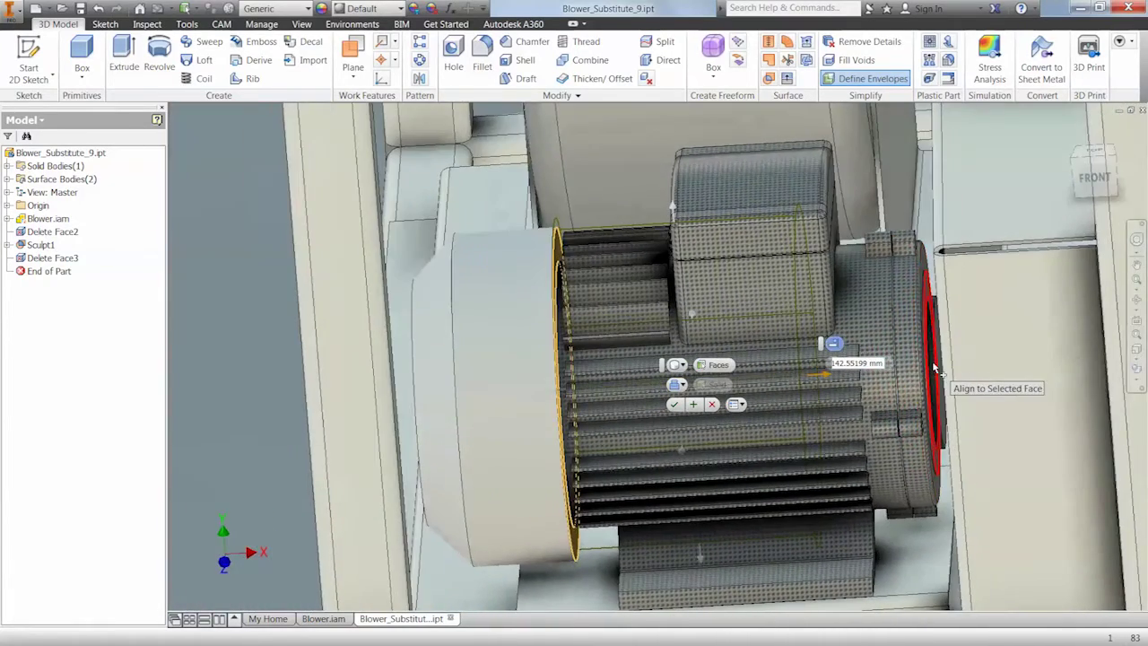
{"action": "left_click", "coordinate": [934, 368]}
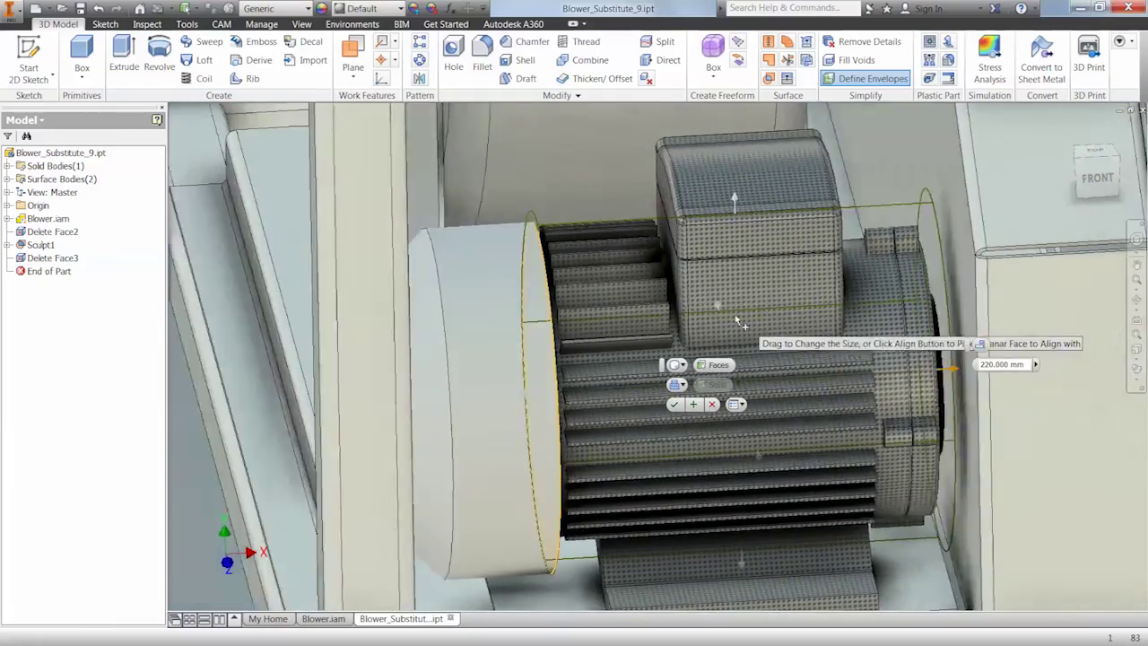
{"action": "right_click", "coordinate": [738, 321]}
{"action": "left_click", "coordinate": [735, 272]}
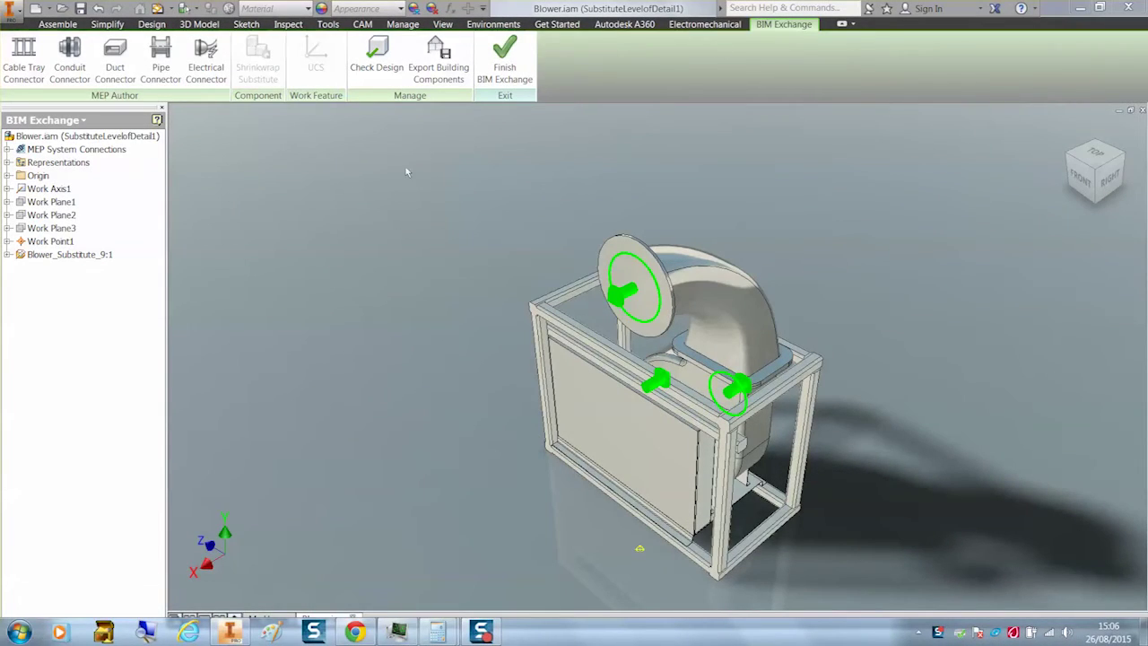
Step: Run Check Design, review the Low complexity 282-face result, and open Export Building Components
{"action": "left_click", "coordinate": [378, 61]}
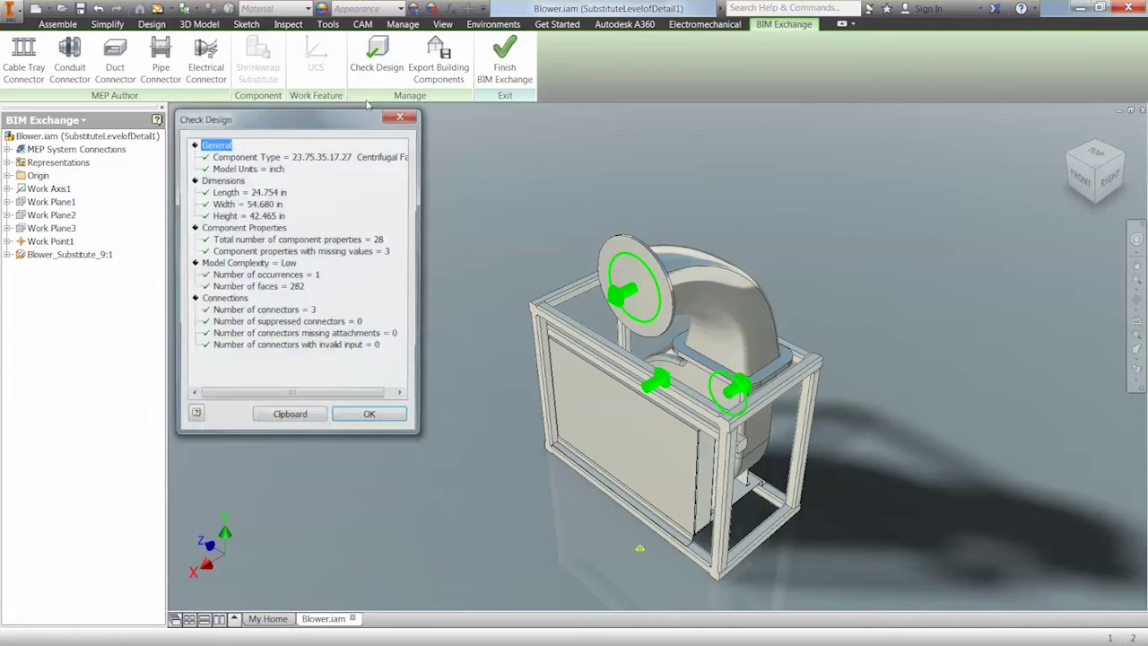
{"action": "left_click", "coordinate": [222, 267]}
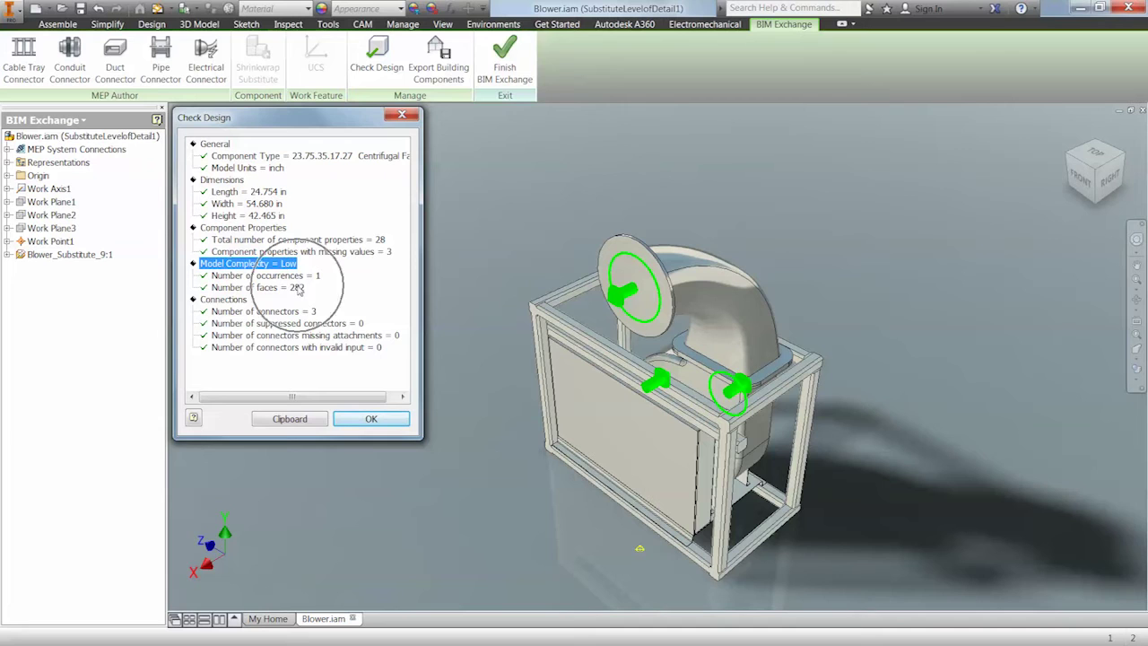
{"action": "left_click", "coordinate": [371, 419]}
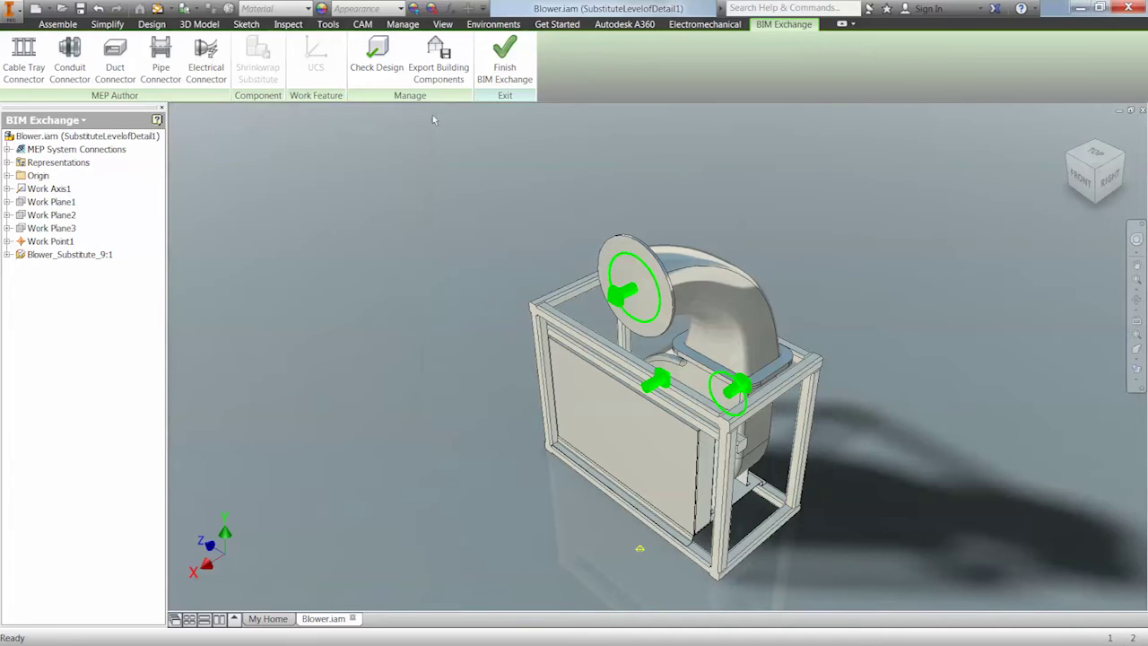
{"action": "left_click", "coordinate": [435, 56]}
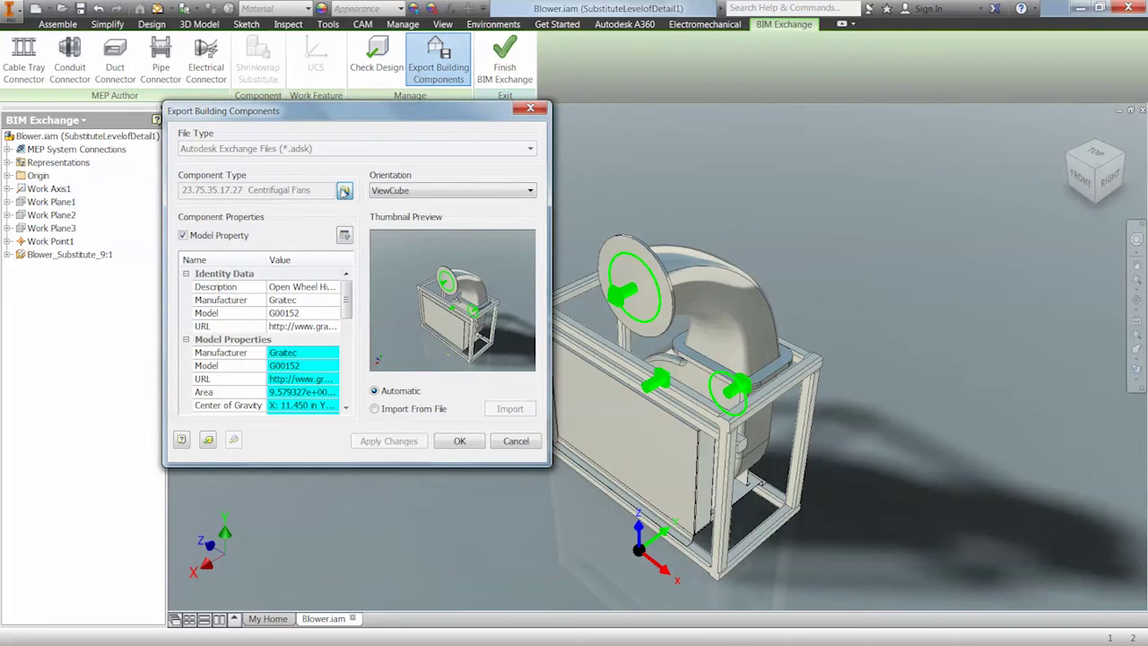
Step: Set the component type to 23.75.35.17.27 Centrifugal Fans and accept the export properties
{"action": "left_click", "coordinate": [344, 191]}
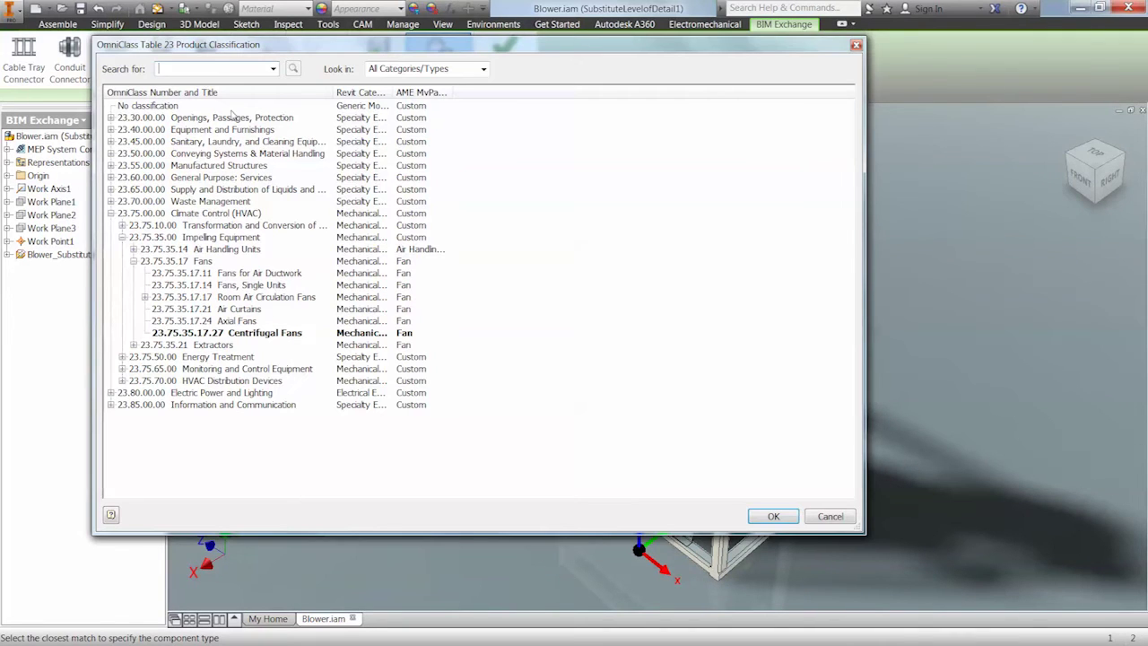
{"action": "left_click", "coordinate": [240, 333]}
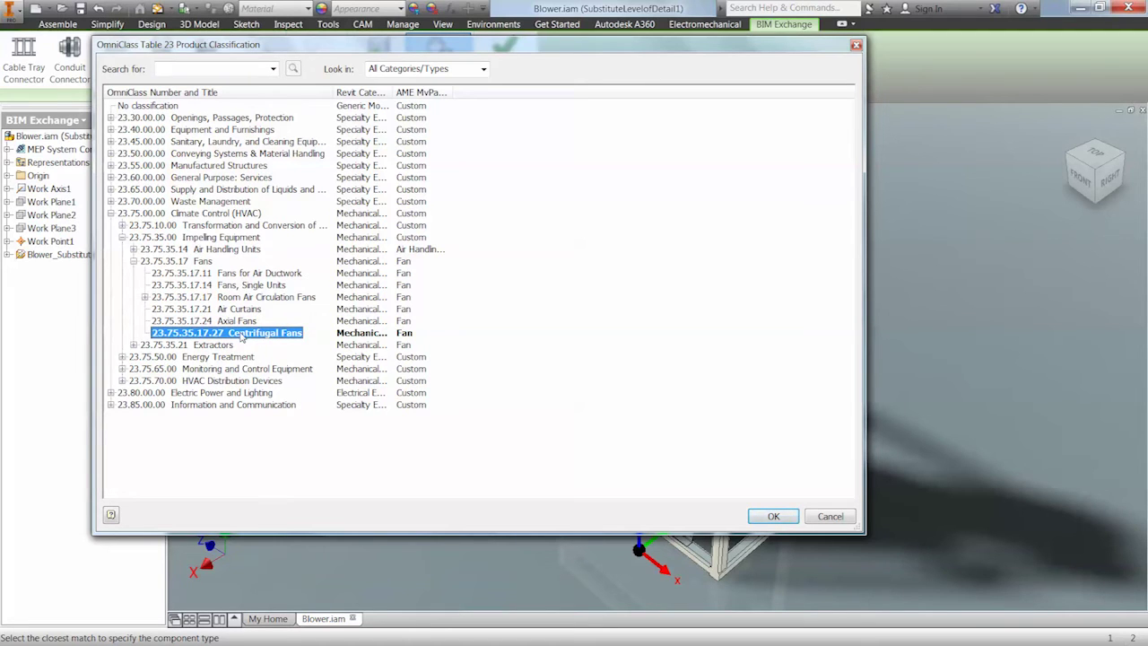
{"action": "left_click", "coordinate": [767, 516]}
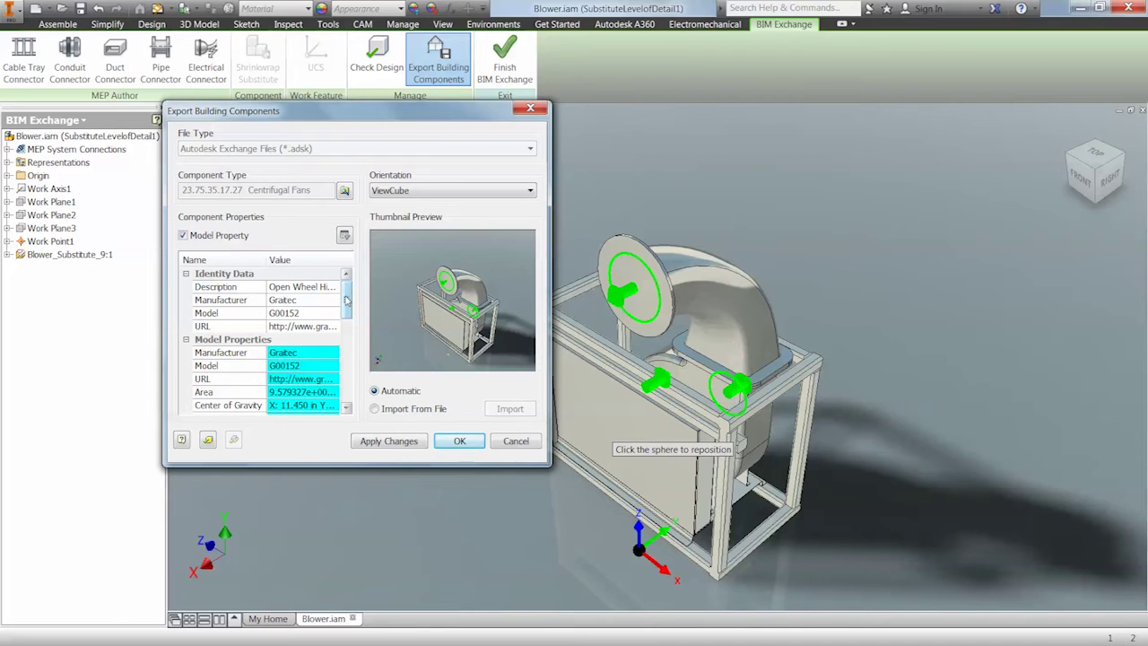
{"action": "scroll", "coordinate": [346, 300], "scroll_direction": "down", "scroll_amount": 5}
{"action": "scroll", "coordinate": [345, 298], "scroll_direction": "up", "scroll_amount": 5}
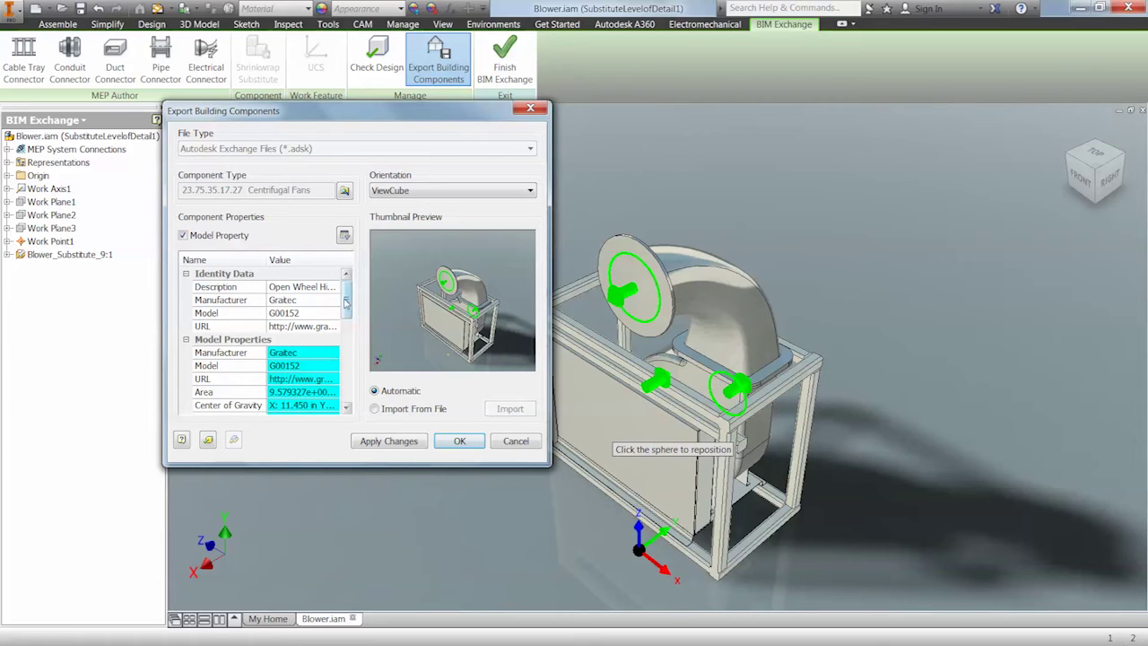
{"action": "left_click", "coordinate": [460, 443]}
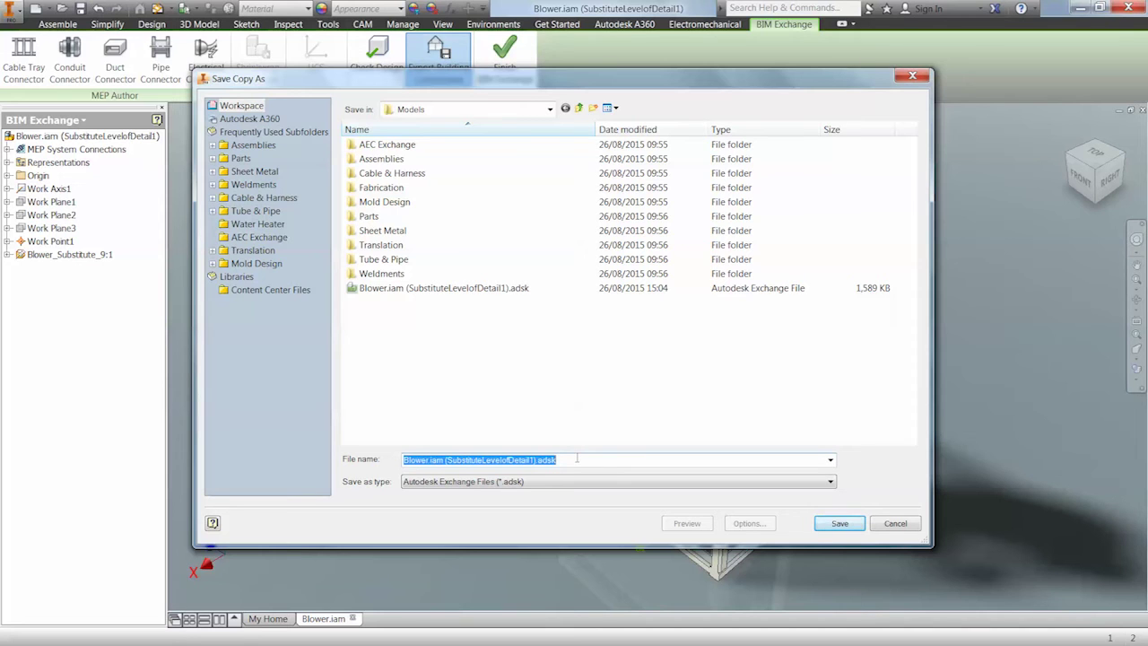
Step: Save the .adsk file and scroll through the translation report listing all views Successful
{"action": "left_click", "coordinate": [826, 519]}
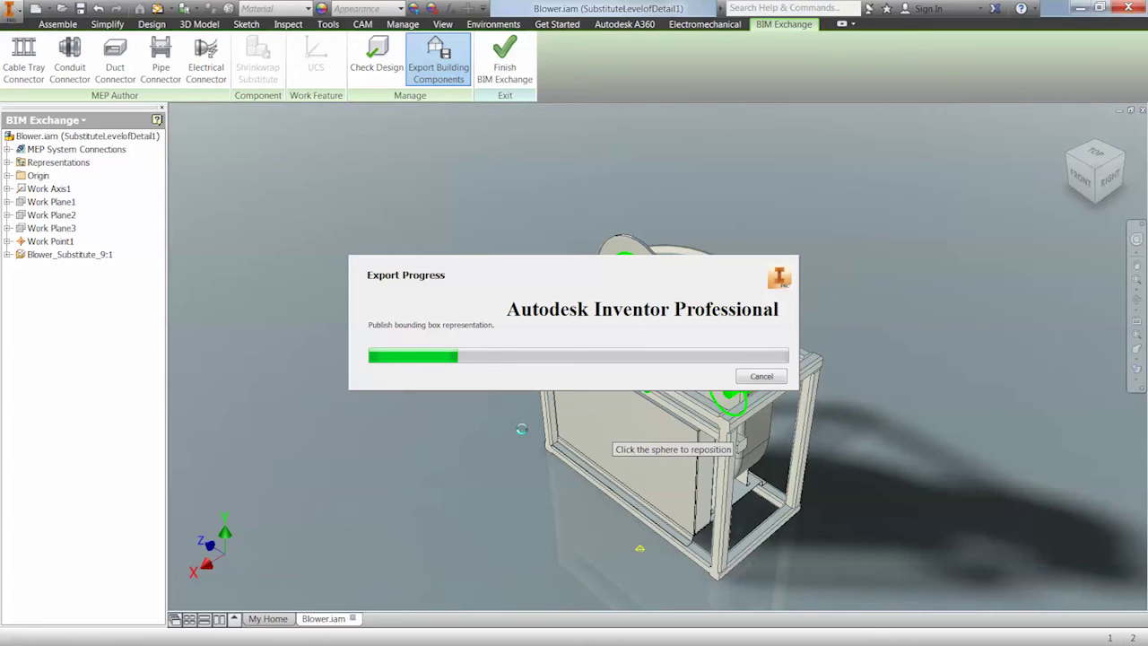
{"action": "left_click", "coordinate": [492, 360]}
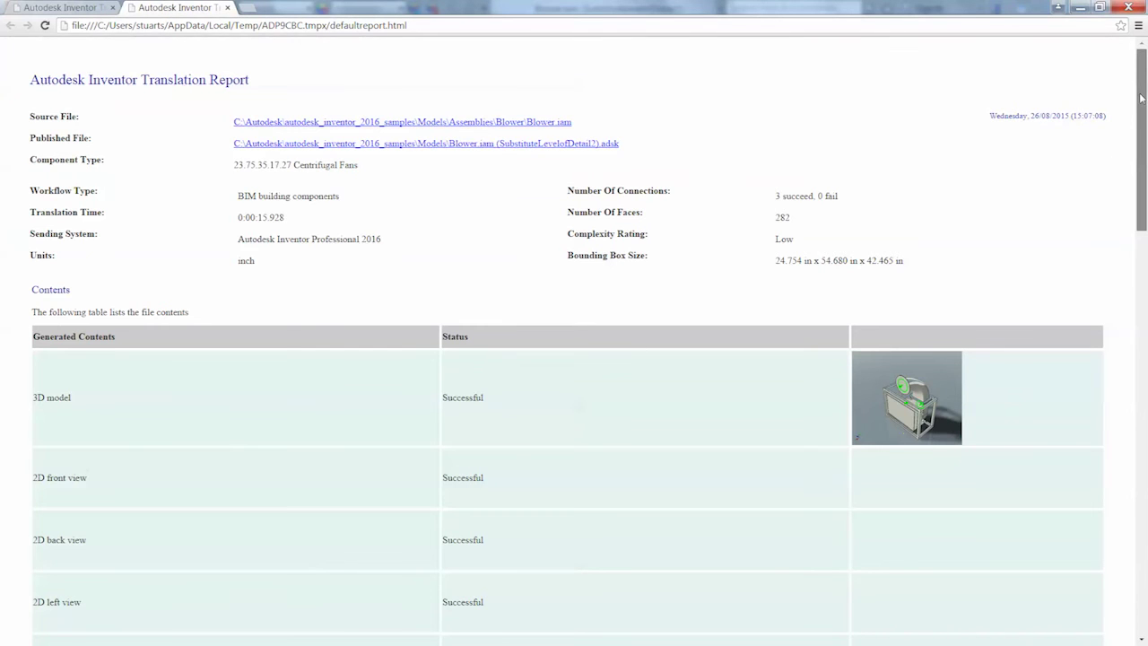
{"action": "scroll", "coordinate": [1144, 173], "scroll_direction": "down", "scroll_amount": 3}
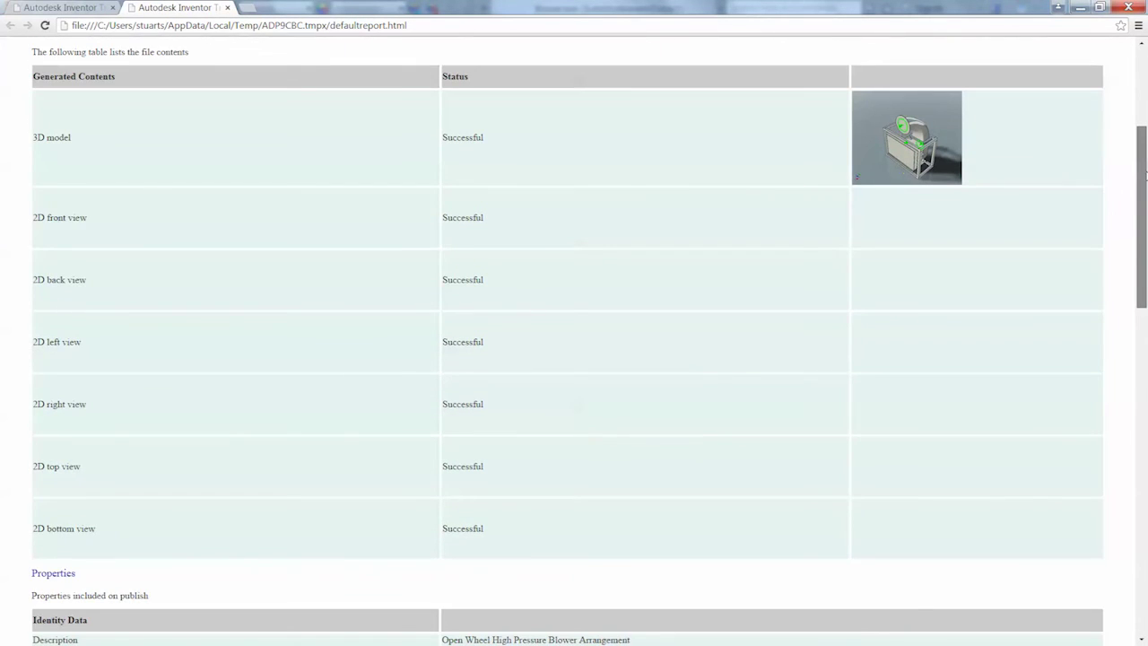